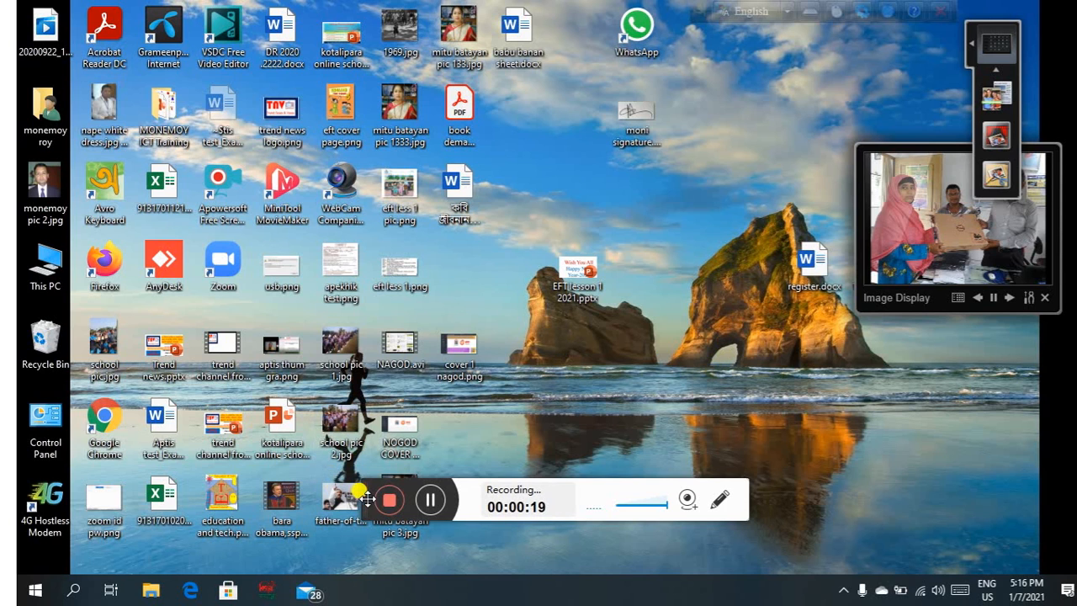
# Launch Google Chrome from its desktop shortcut.
pyautogui.moveTo(368, 500); pyautogui.dragTo(376, 580)
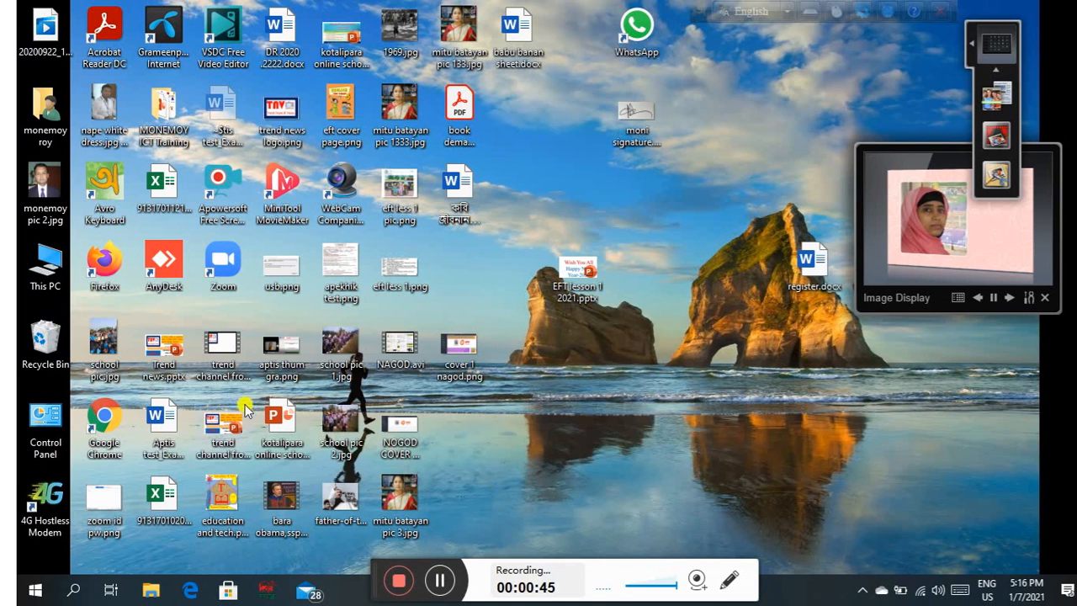
pyautogui.doubleClick(96, 417)
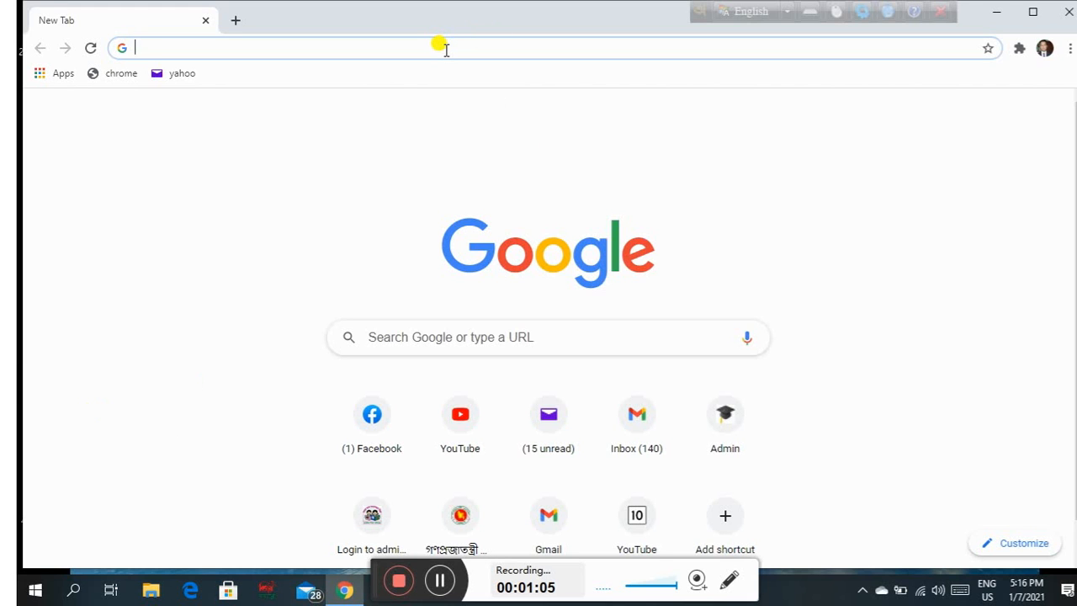
pyautogui.click(446, 49)
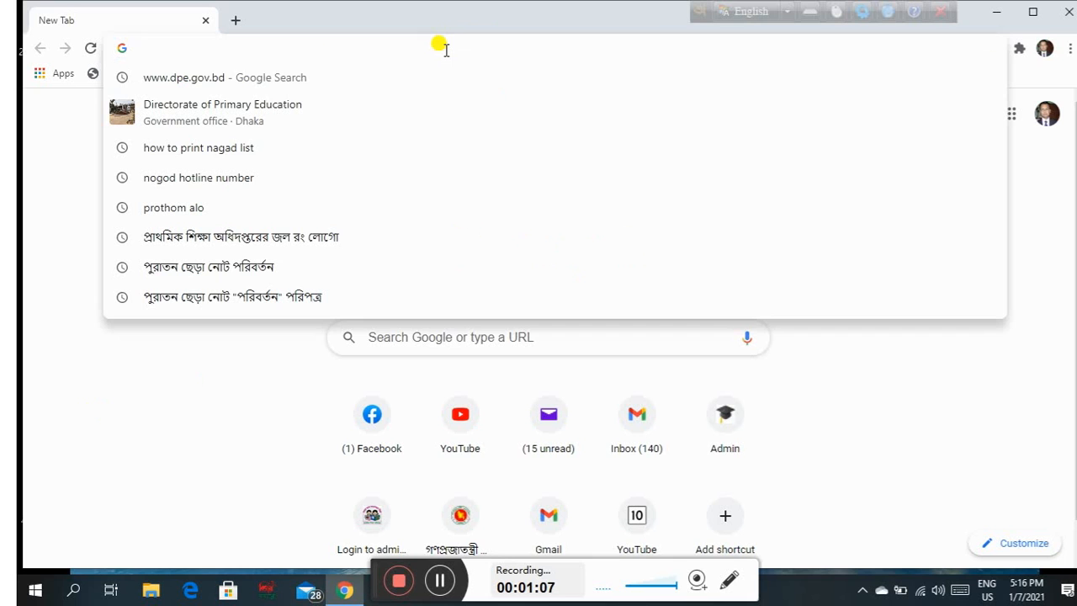
pyautogui.click(217, 80)
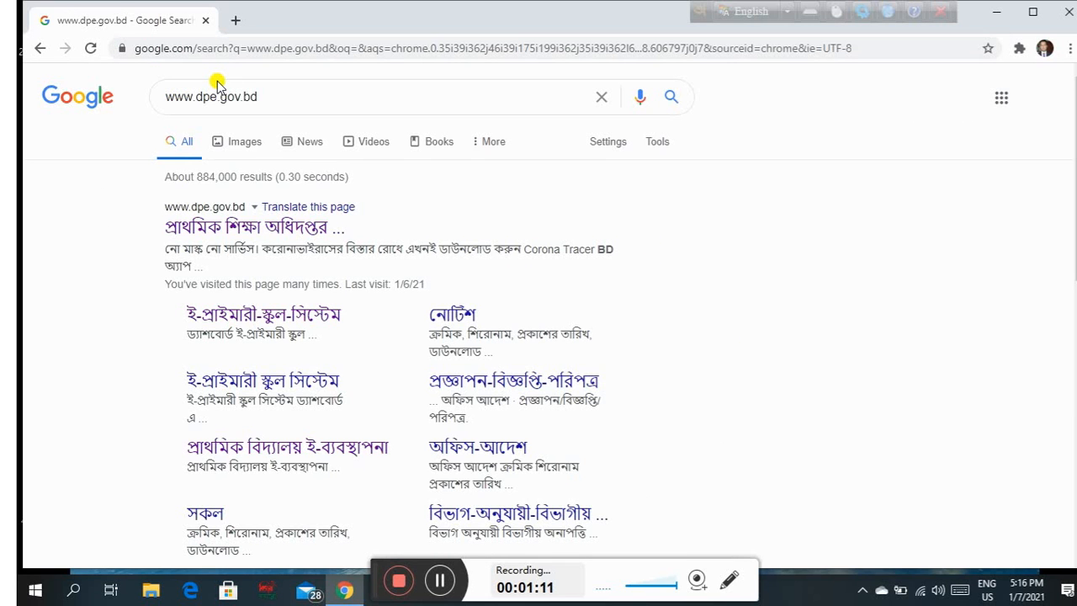
pyautogui.click(294, 229)
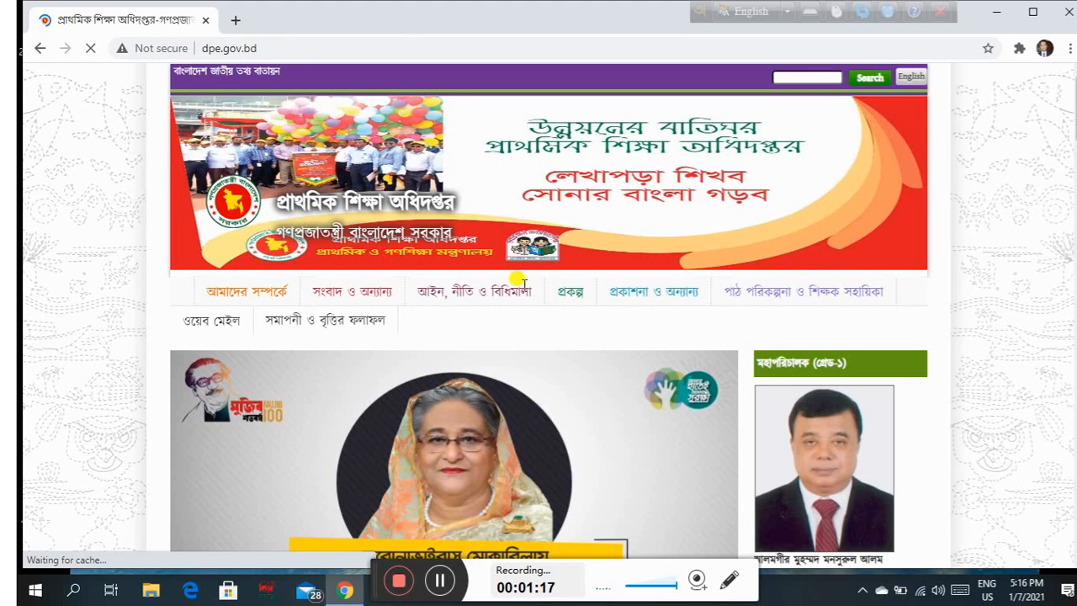
pyautogui.scroll(-3, 636, 413)
pyautogui.scroll(-8, 637, 414)
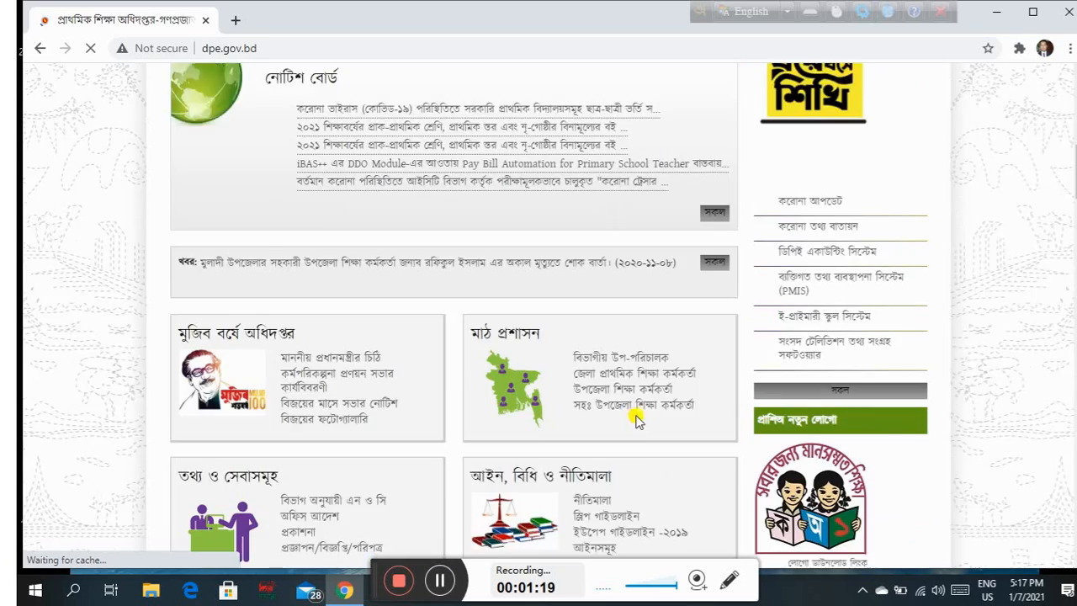
pyautogui.scroll(-1, 636, 422)
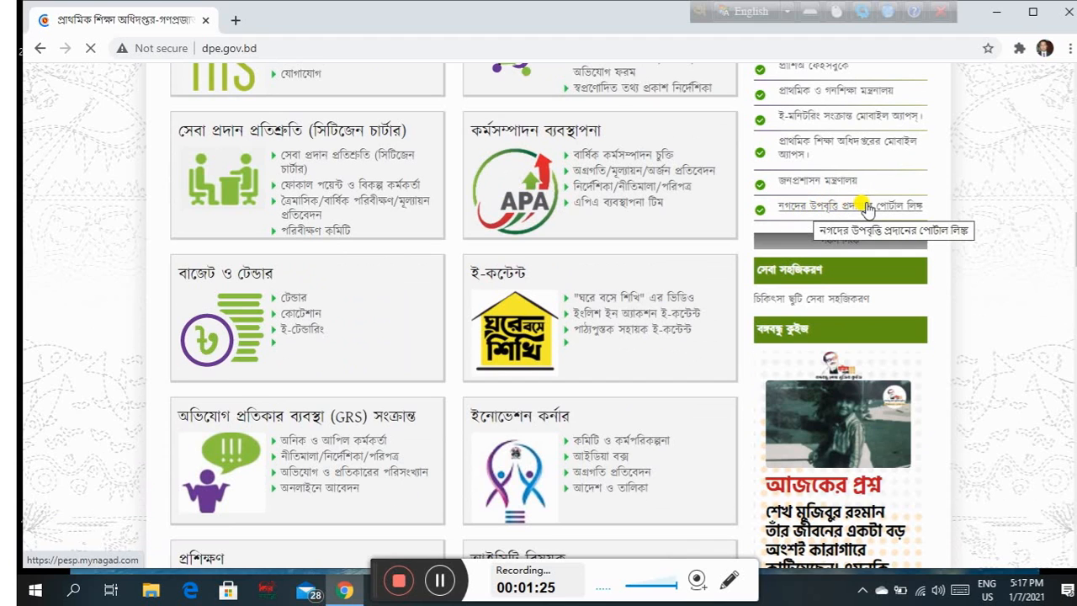
# Open the Nagad stipend portal from the sidebar, log in, and show the School List.
pyautogui.click(867, 207)
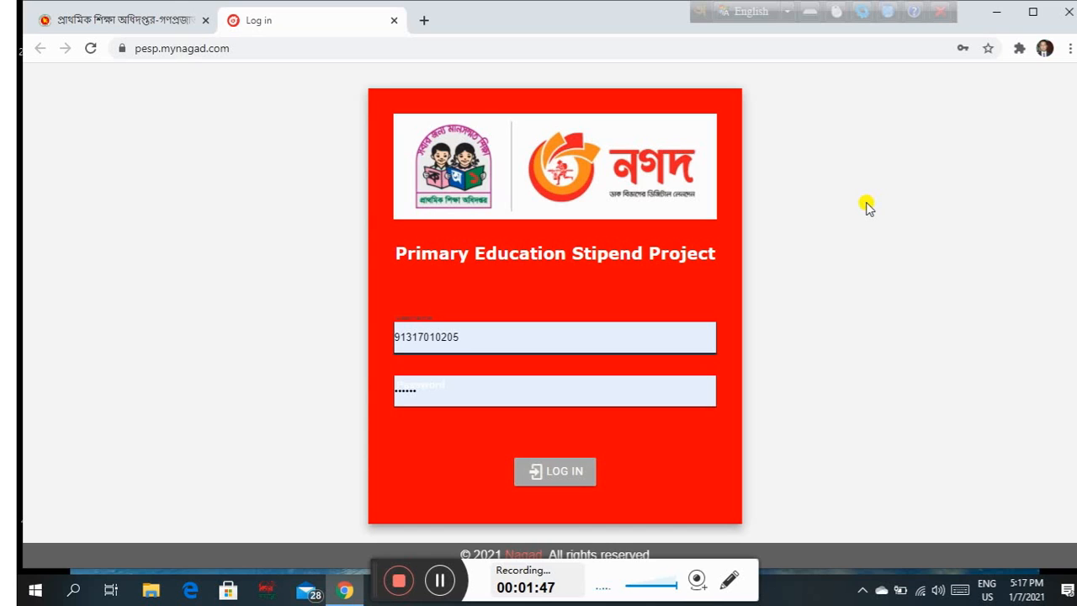
pyautogui.click(566, 473)
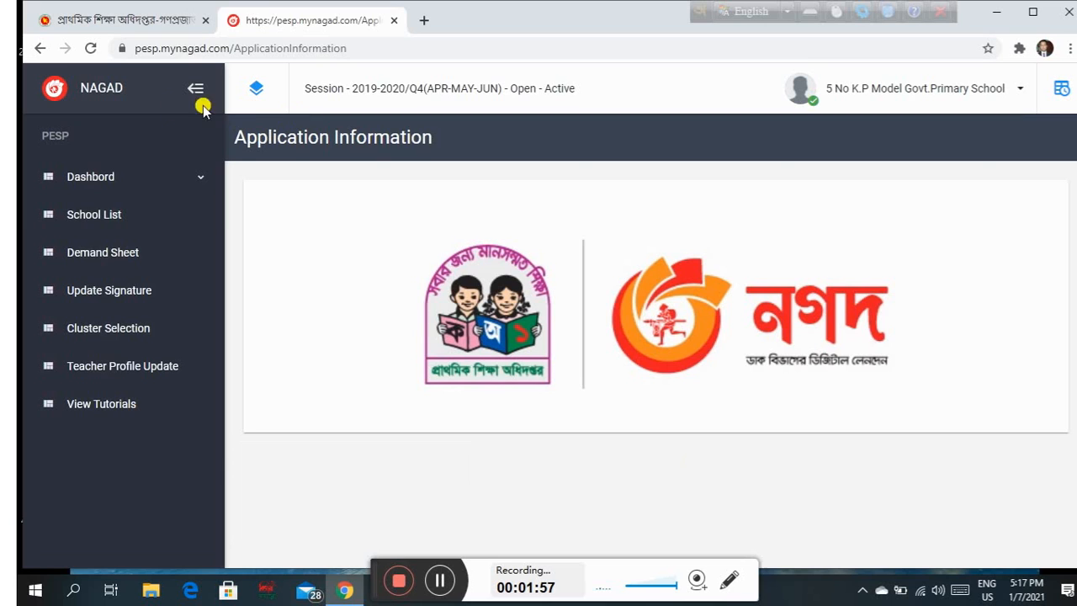
pyautogui.click(105, 220)
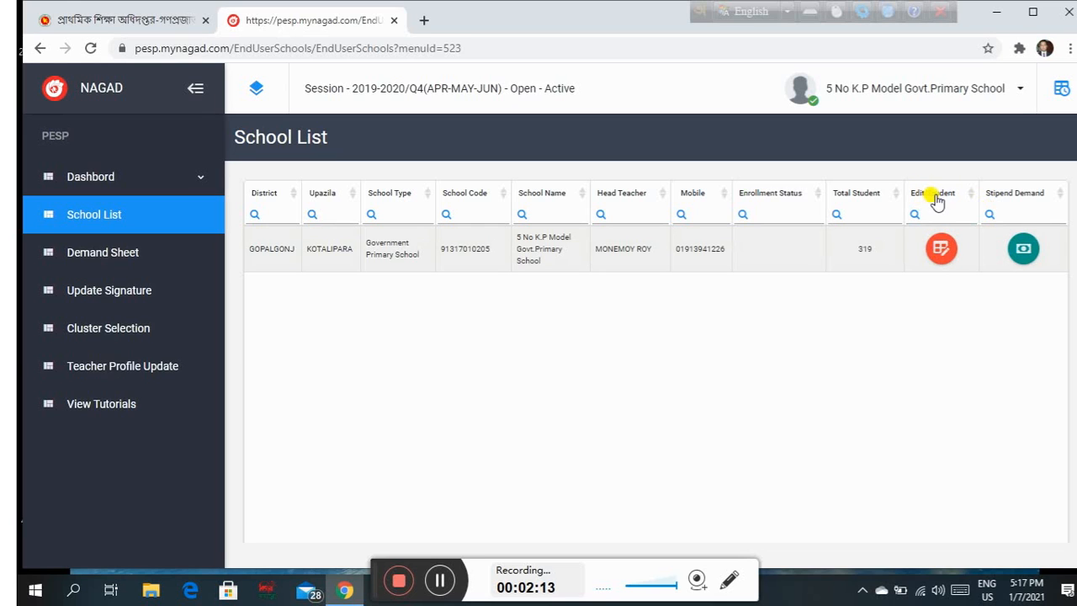
# Open the student enrollment table for 5 No K.P Model Govt.Primary School.
pyautogui.click(941, 249)
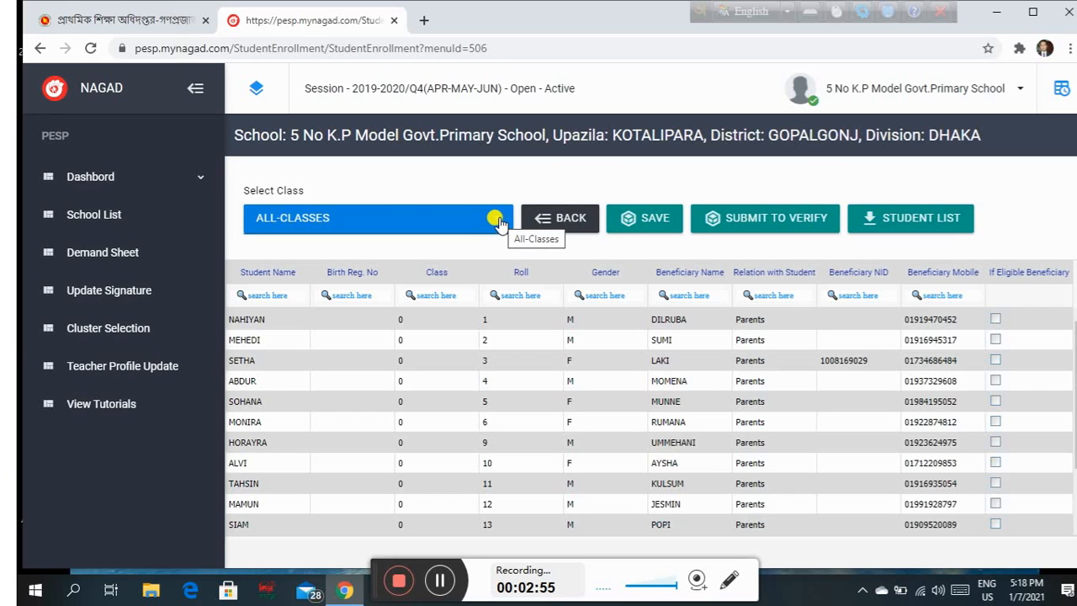
# Select the first student's empty Birth Reg. No cell for entry.
pyautogui.click(366, 318)
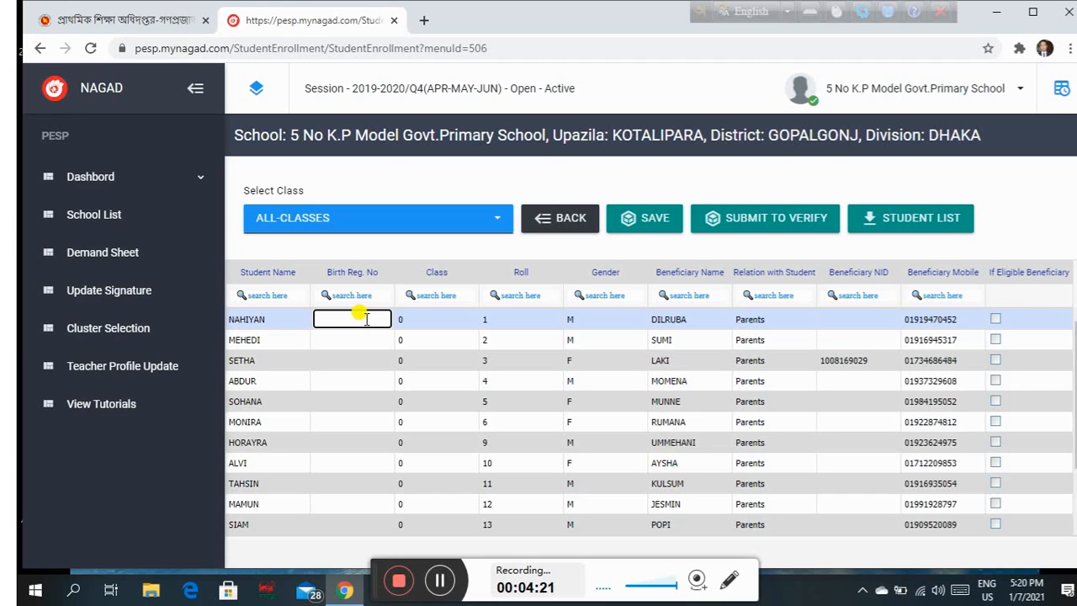
# Enter the first student's birth registration number and replace the beneficiary name with 'xx'.
pyautogui.write('123456789011111')
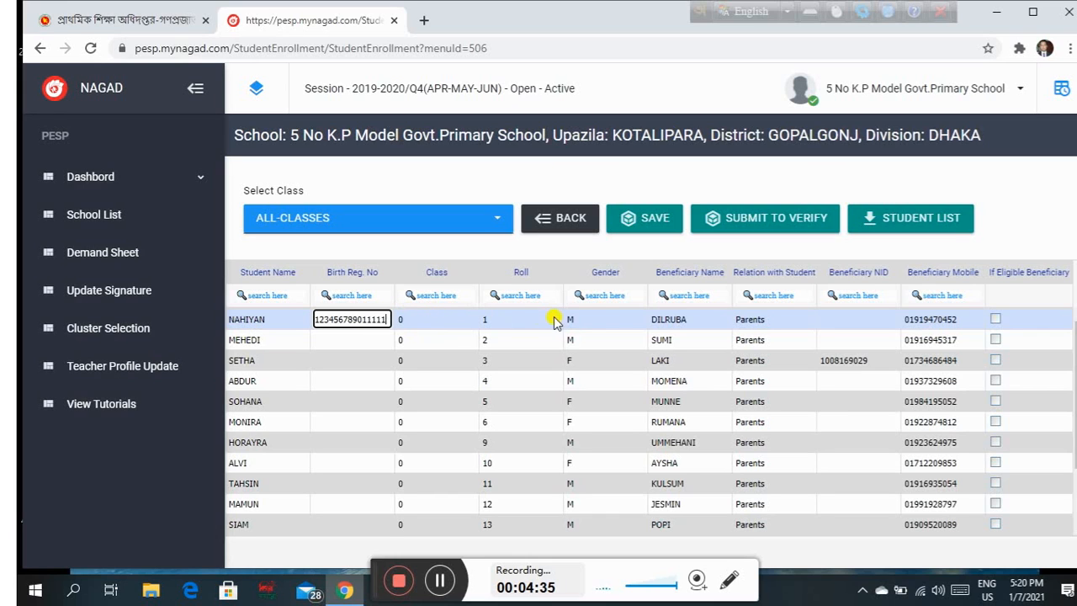
pyautogui.click(688, 319)
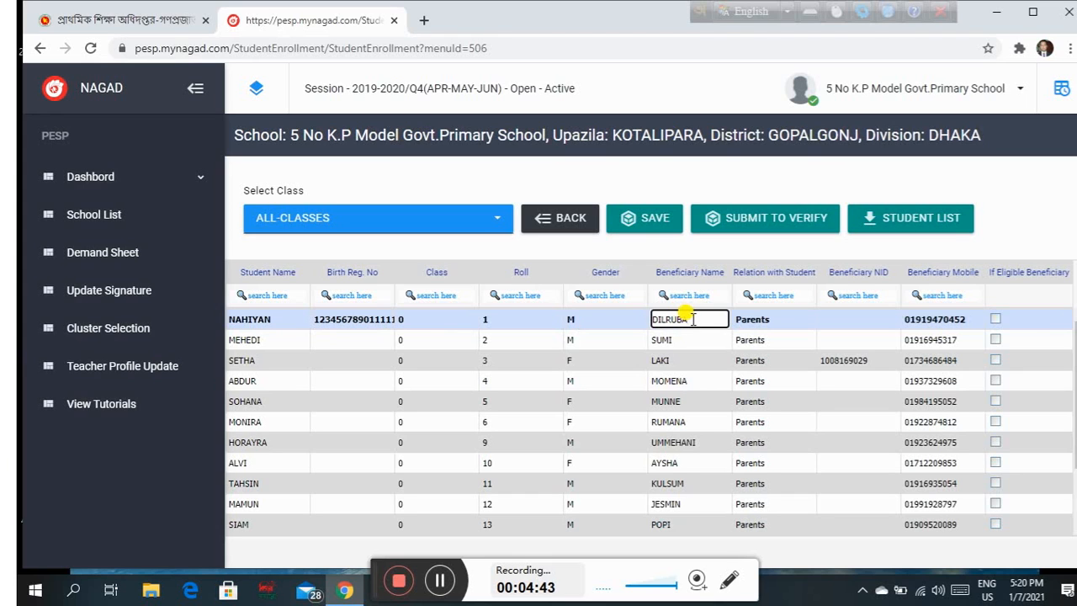
pyautogui.press('BackSpace')
pyautogui.press('BackSpace')
pyautogui.press('BackSpace')
pyautogui.press('BackSpace')
pyautogui.press('BackSpace')
pyautogui.press('BackSpace')
pyautogui.press('BackSpace')
pyautogui.write('xz')
pyautogui.press('BackSpace')
pyautogui.write('xx')
# Change the first student's relation with the beneficiary from Parents to Father.
pyautogui.click(758, 320)
pyautogui.click(759, 317)
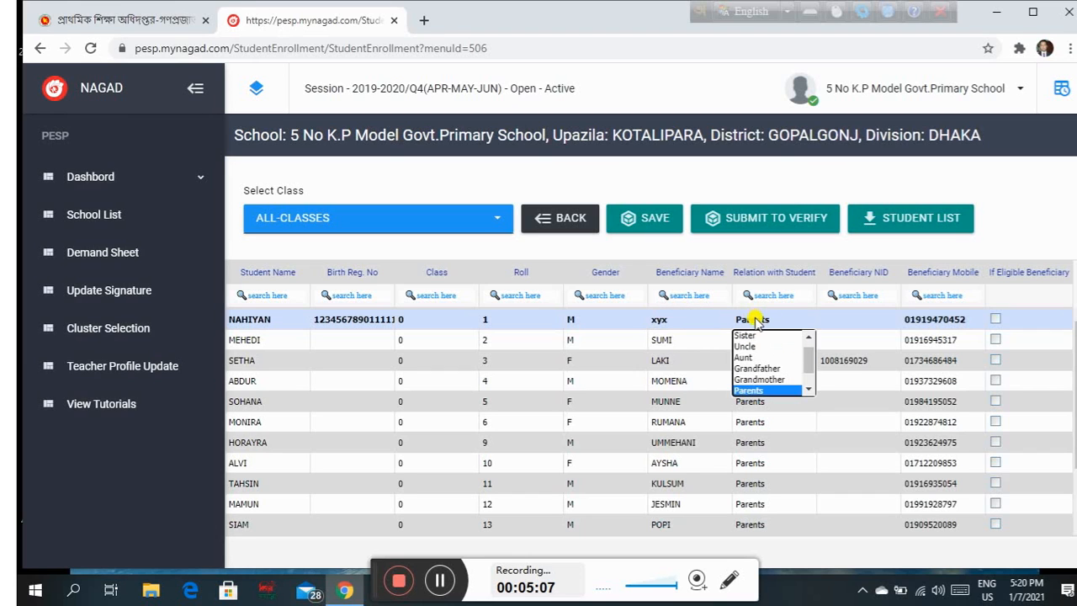
pyautogui.scroll(-1, 812, 383)
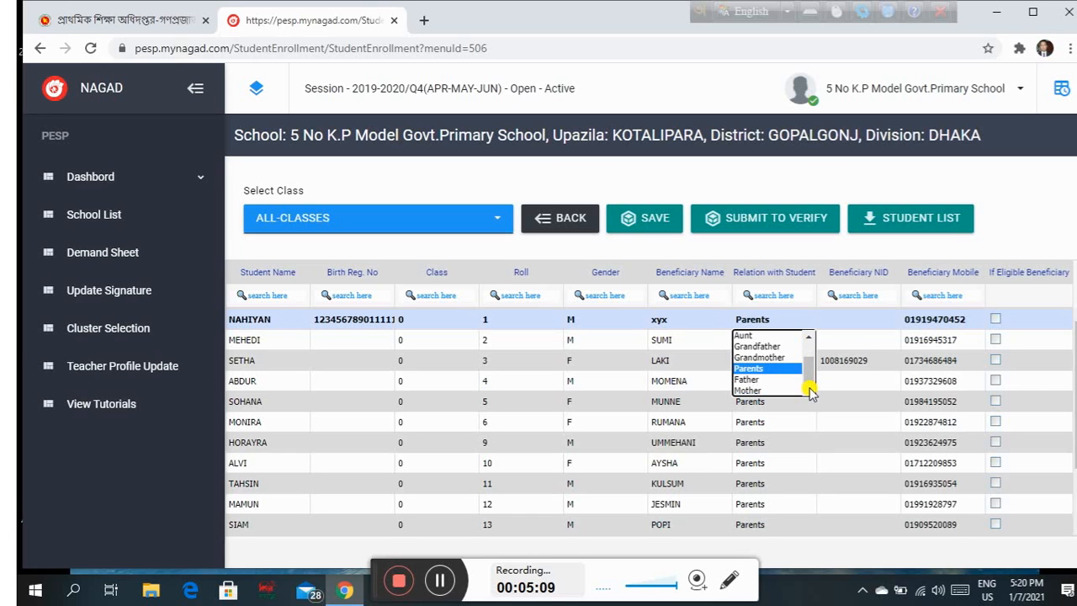
pyautogui.click(747, 379)
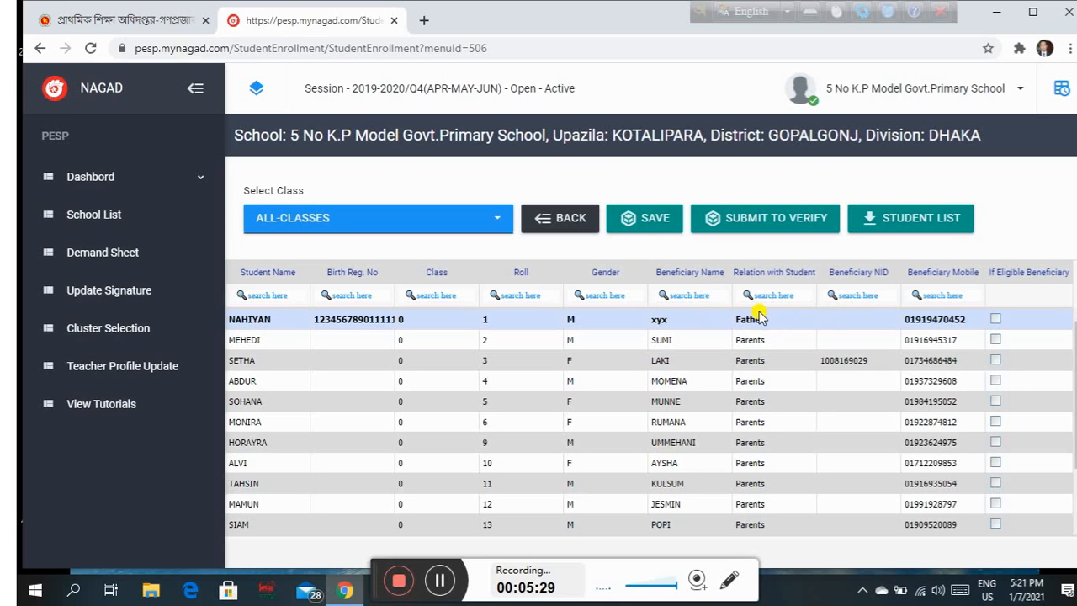
pyautogui.click(857, 318)
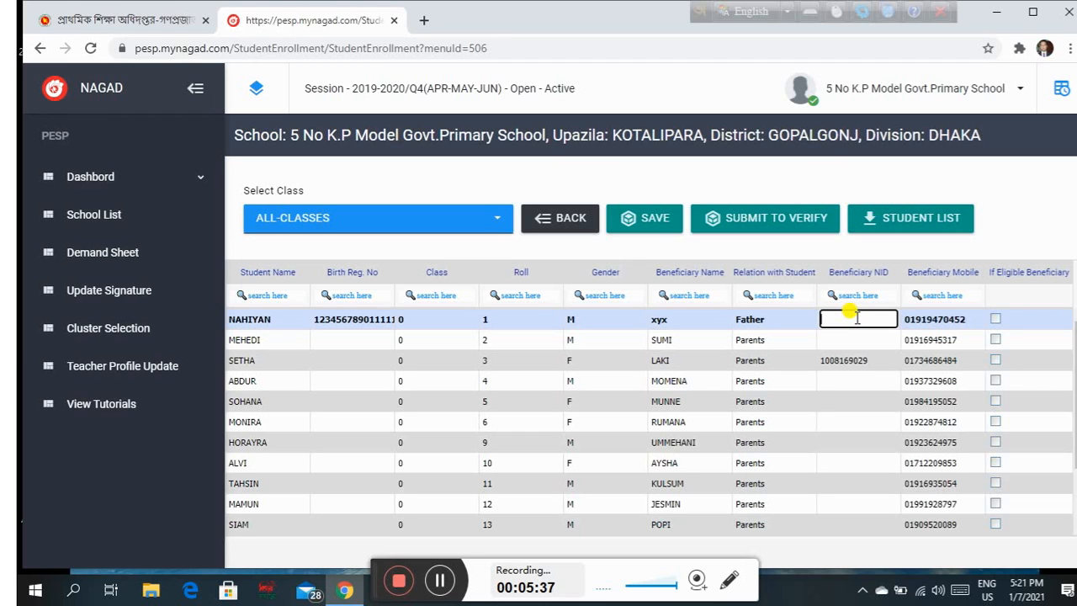
# Enter the beneficiary NID and replace the beneficiary mobile with the guardian's mobile number.
pyautogui.click(966, 320)
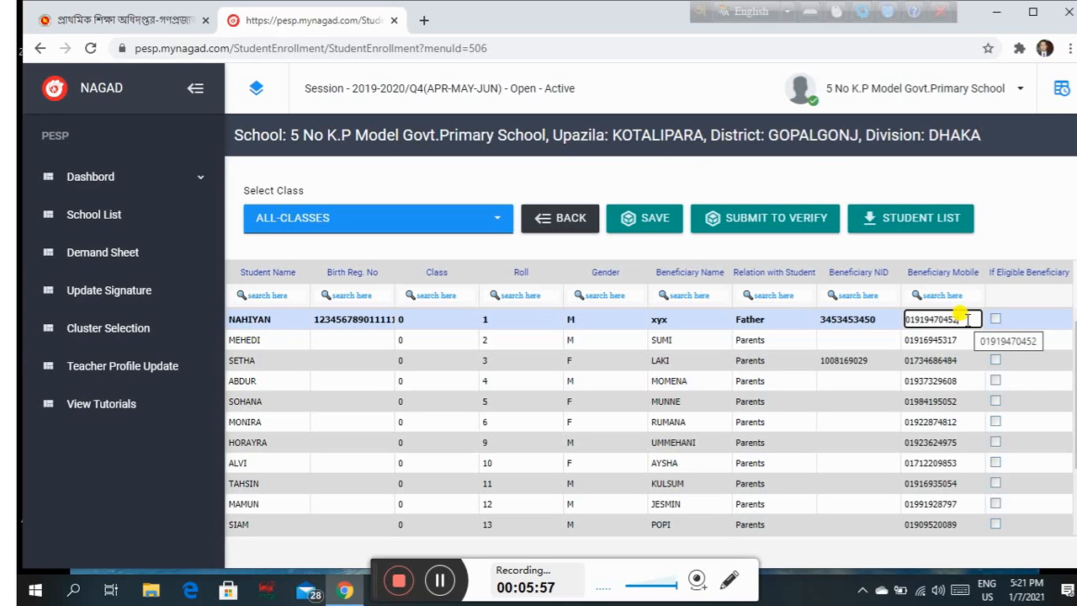
pyautogui.press('BackSpace')
pyautogui.press('BackSpace')
pyautogui.press('BackSpace')
pyautogui.press('BackSpace')
pyautogui.press('BackSpace')
pyautogui.press('BackSpace')
pyautogui.press('BackSpace')
pyautogui.press('BackSpace')
pyautogui.press('BackSpace')
pyautogui.press('BackSpace')
pyautogui.press('BackSpace')
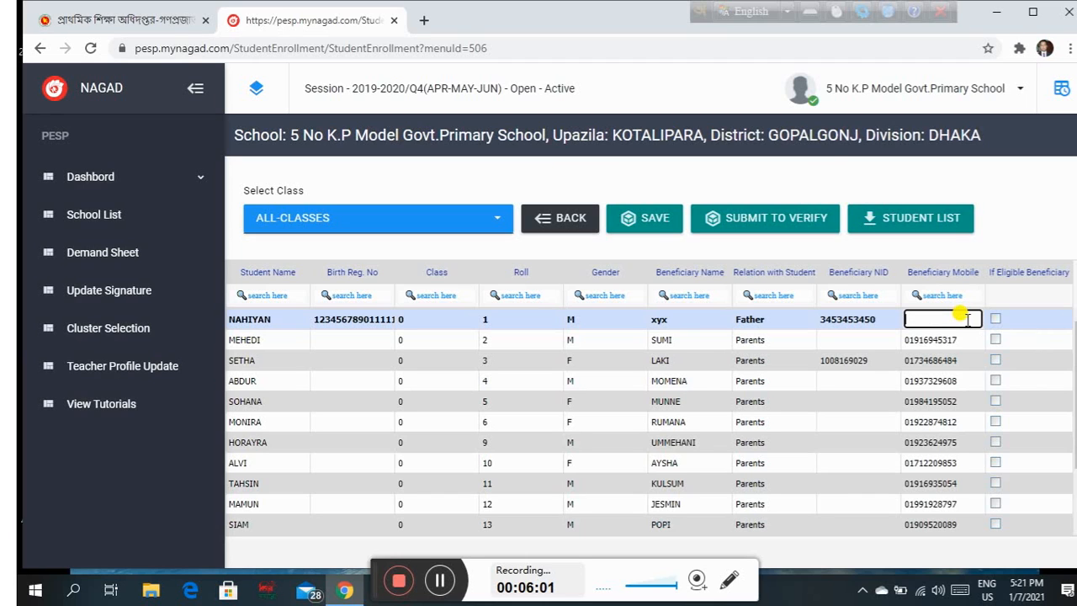
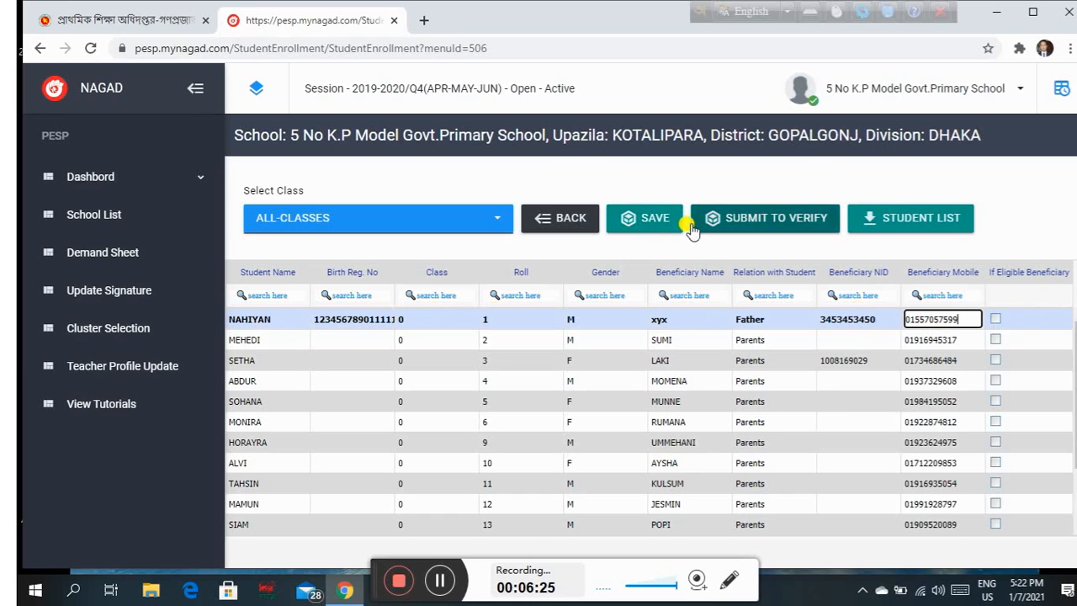
# Save the edited student information, confirm with YES and acknowledge the saved message.
pyautogui.click(653, 220)
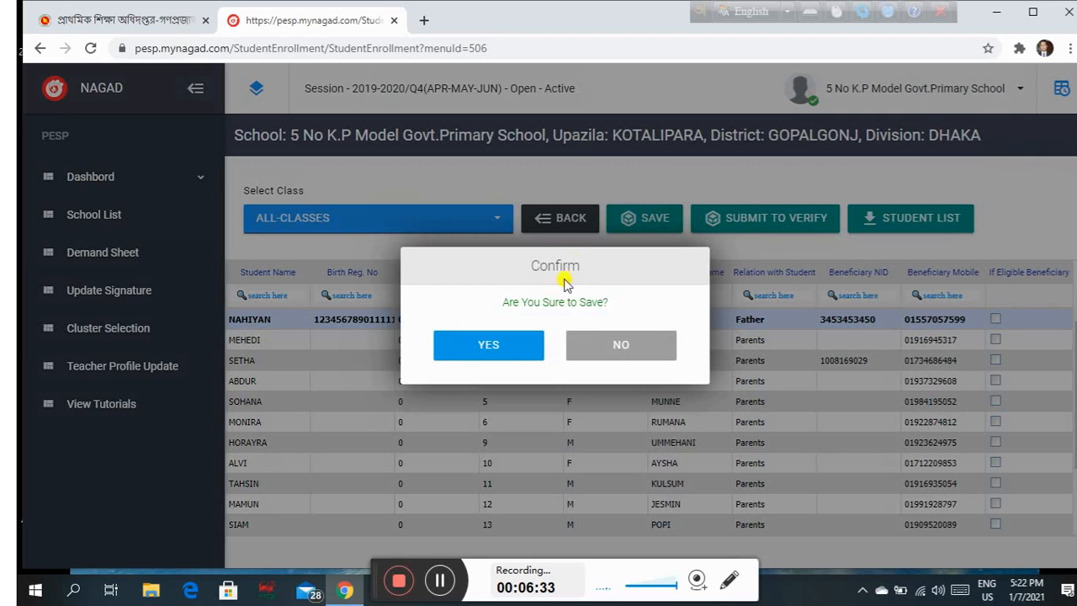
pyautogui.click(502, 346)
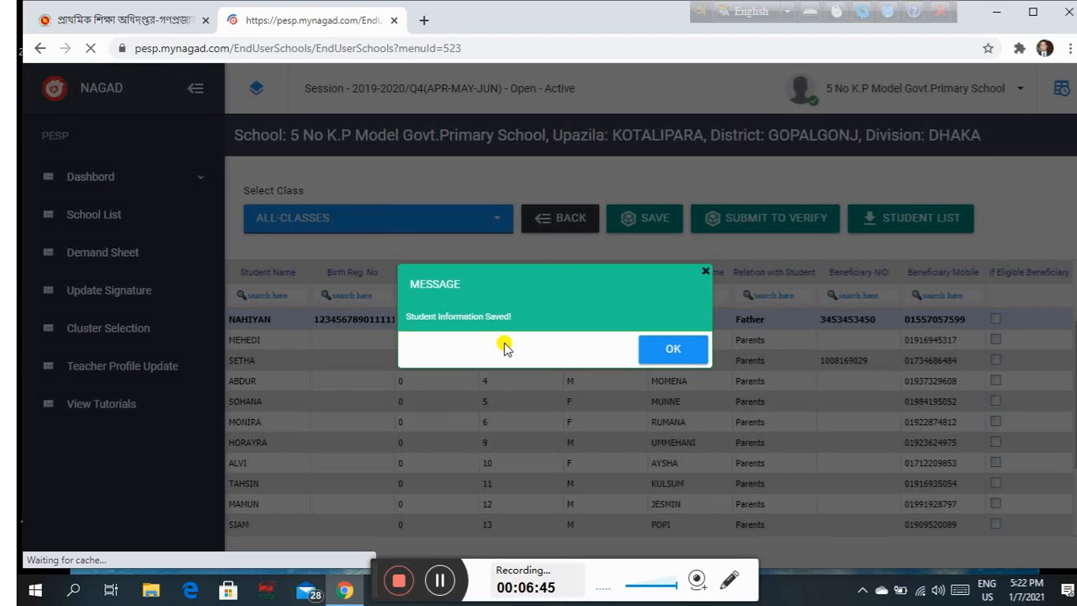
pyautogui.click(695, 330)
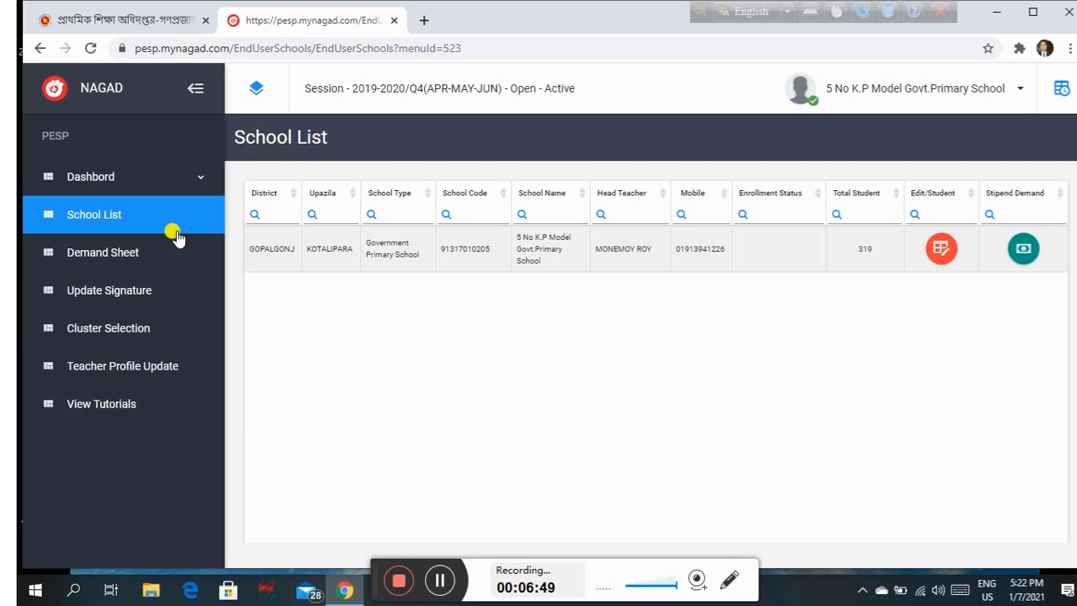
# Reopen the school's student enrollment table and select the saved student's row.
pyautogui.click(939, 251)
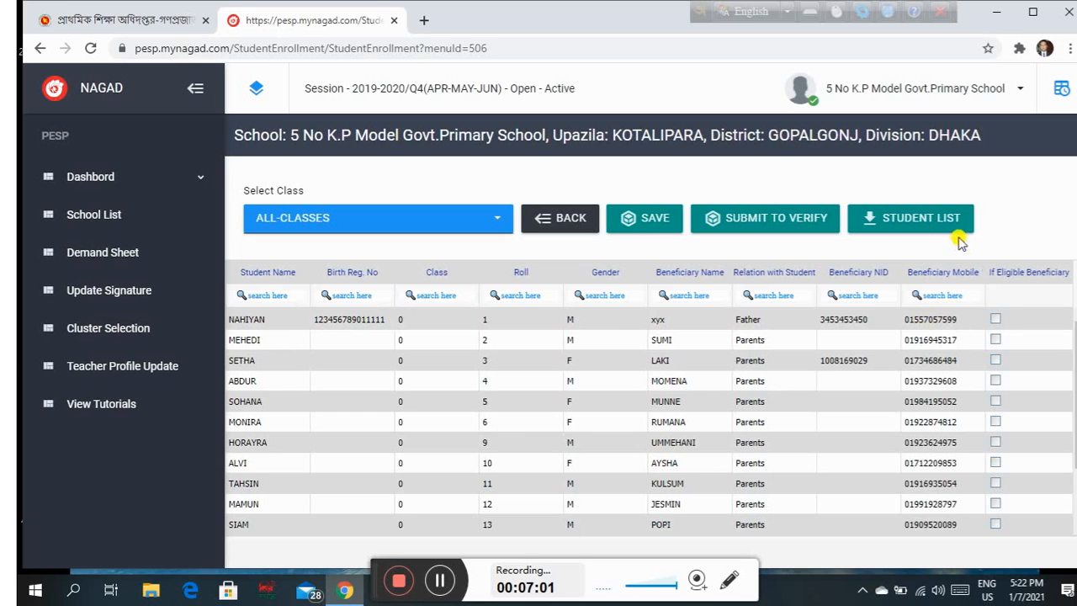
pyautogui.click(995, 320)
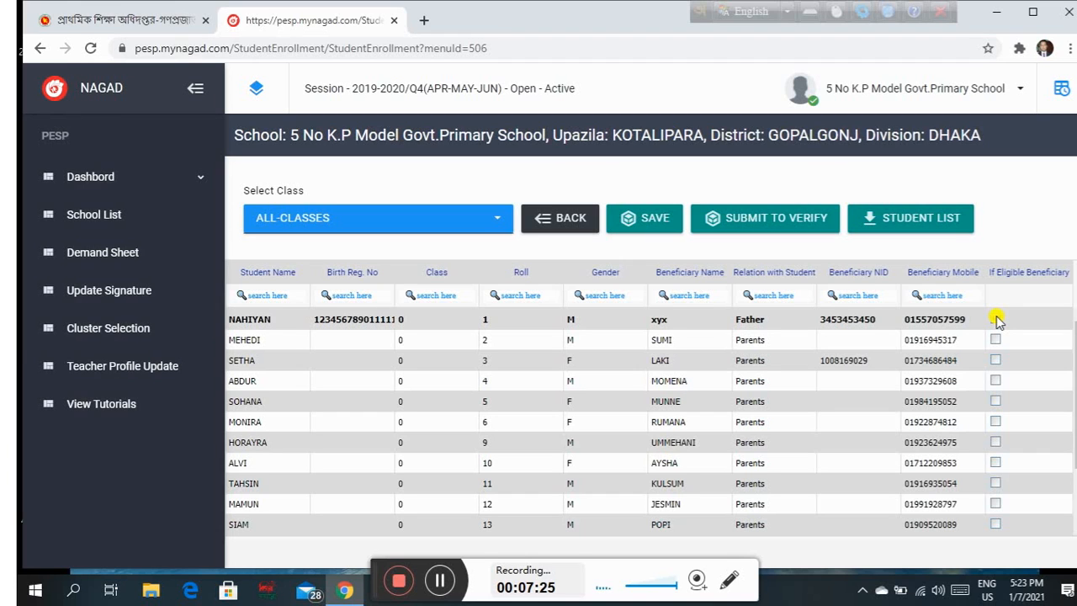
pyautogui.click(996, 320)
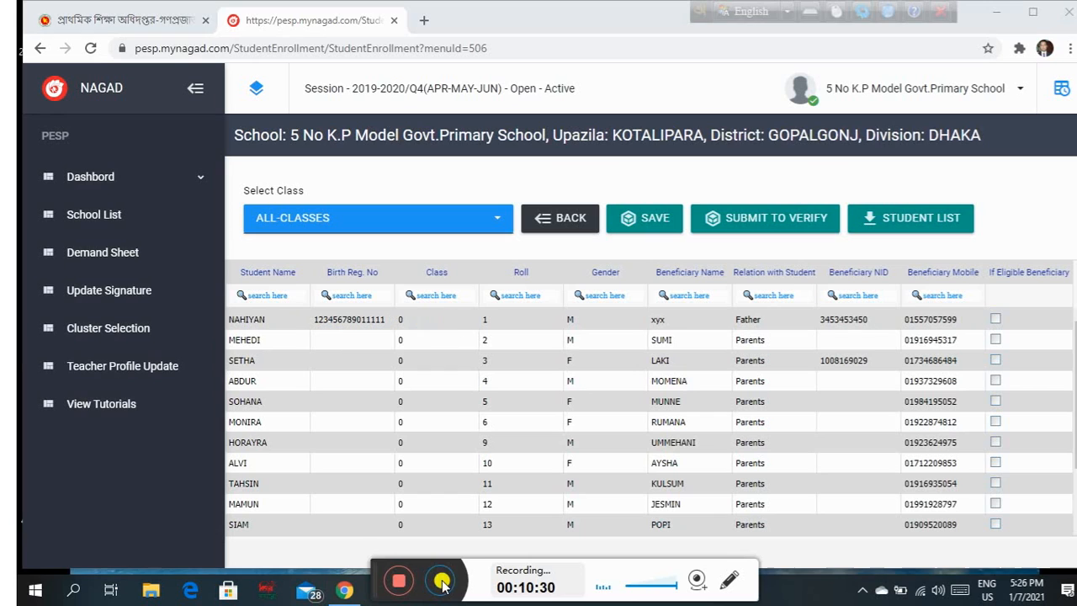
# Mark the new student's row for deletion with the trash icon and confirm with OK.
pyautogui.click(291, 318)
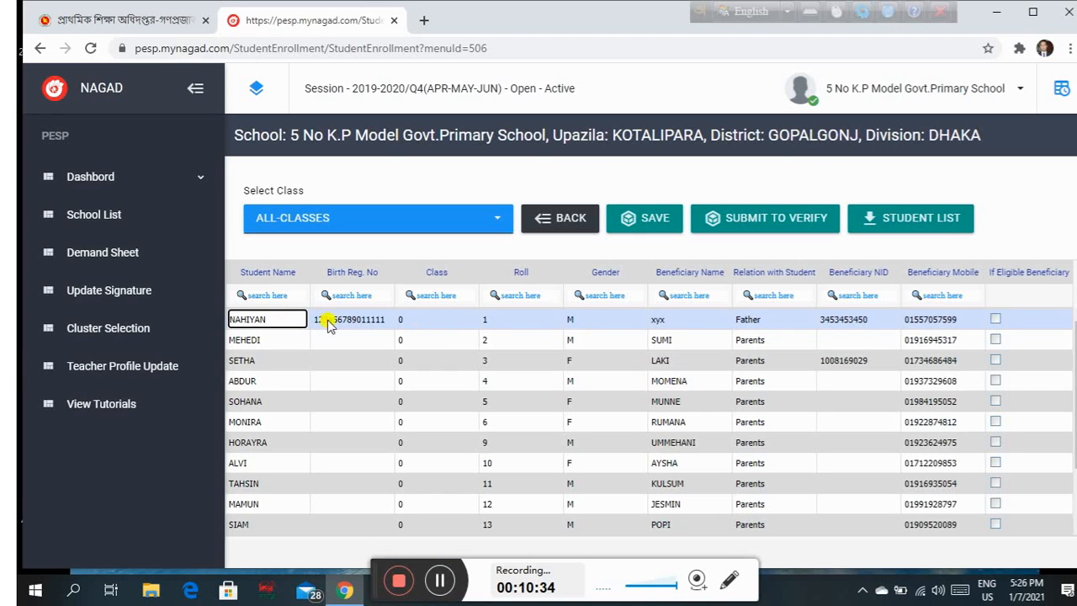
pyautogui.scroll(-1, 725, 387)
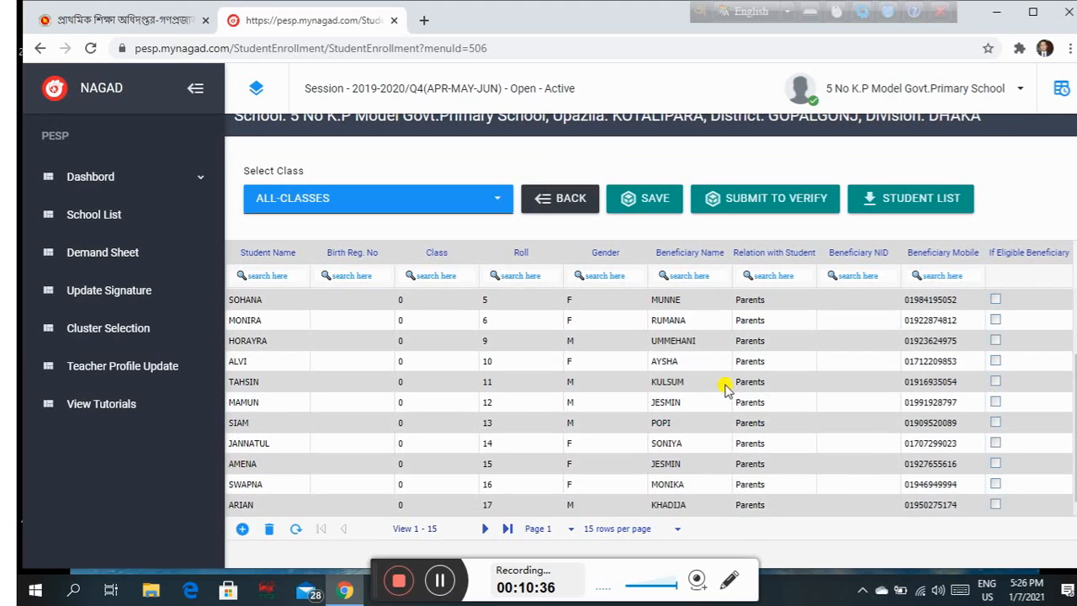
pyautogui.click(271, 529)
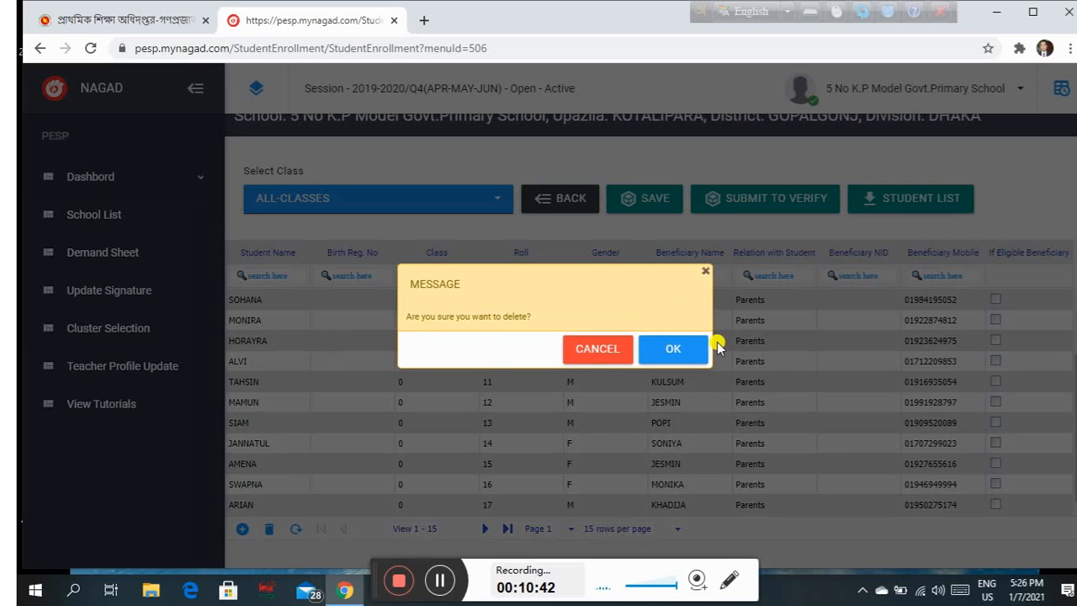
pyautogui.click(673, 350)
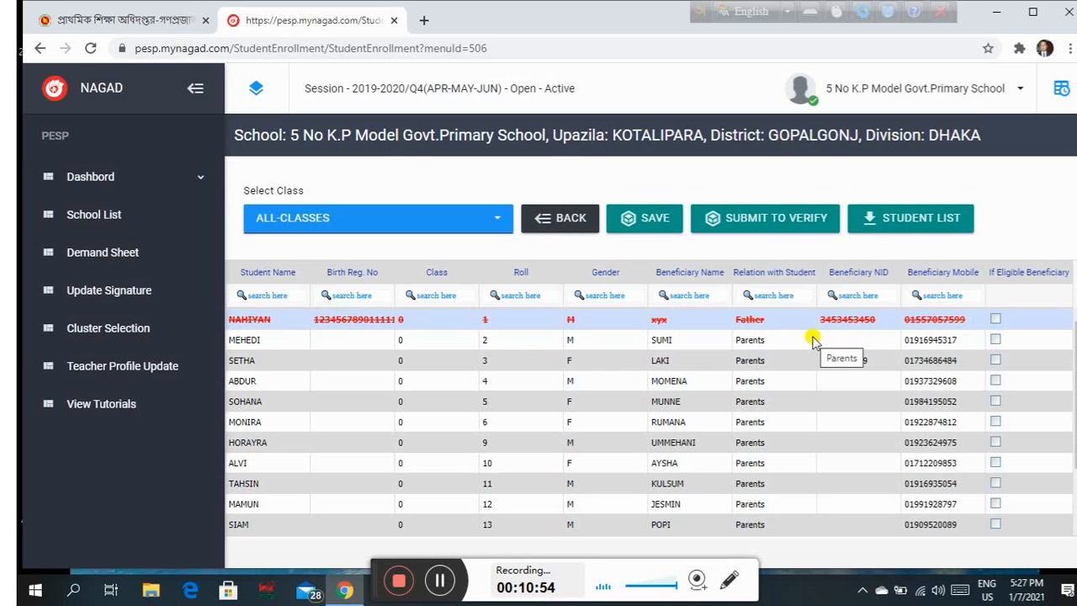
# Save the deletion with YES and reopen the enrollment table, which now starts at roll 2.
pyautogui.click(655, 219)
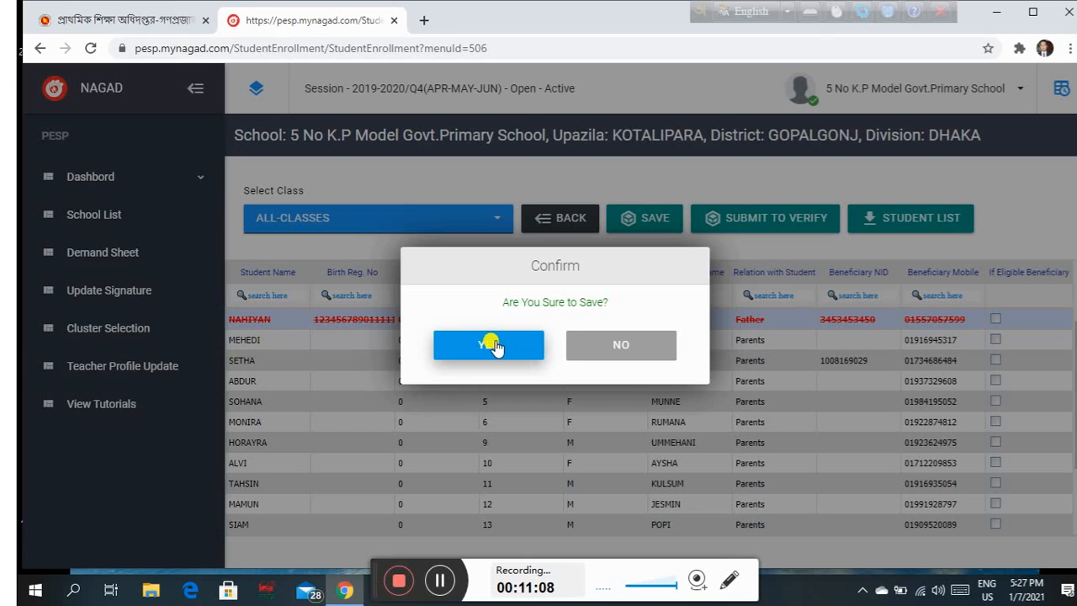
pyautogui.click(493, 345)
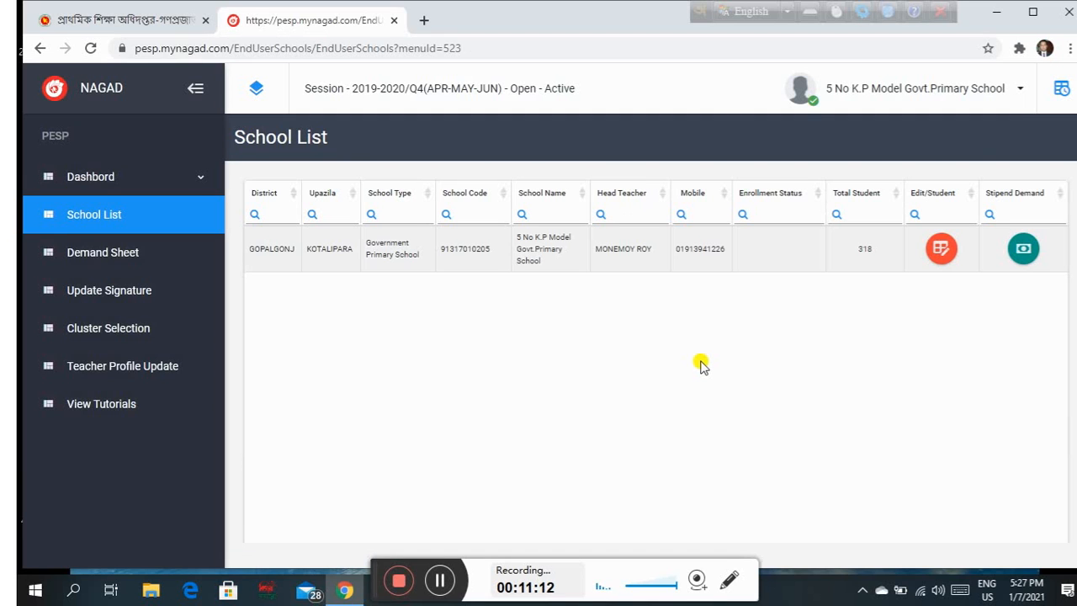
pyautogui.click(941, 249)
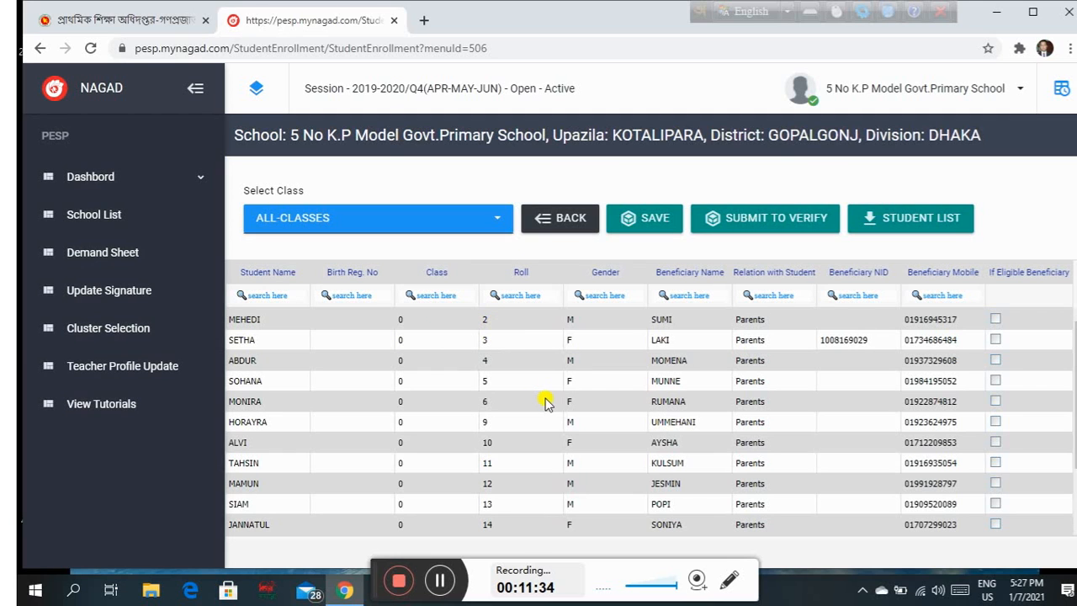
# Append a blank student row after the 319 records on page 22, then open the class list.
pyautogui.scroll(-1, 550, 398)
pyautogui.scroll(-1, 550, 399)
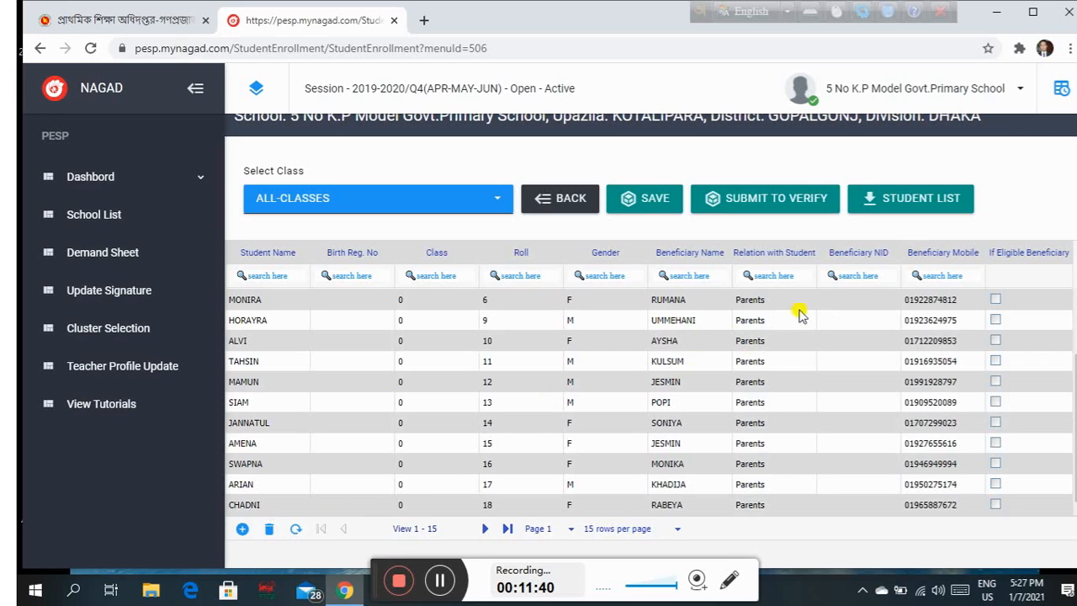
pyautogui.click(244, 529)
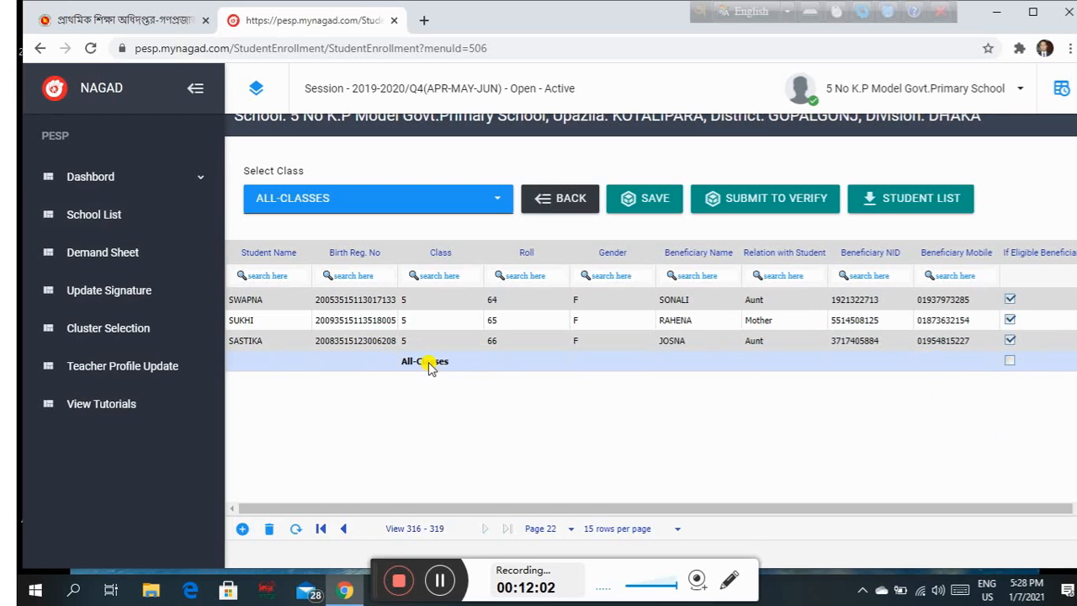
pyautogui.click(497, 202)
# Filter to class 0, add a new row, and enter the student's name with roll 1.
pyautogui.click(258, 306)
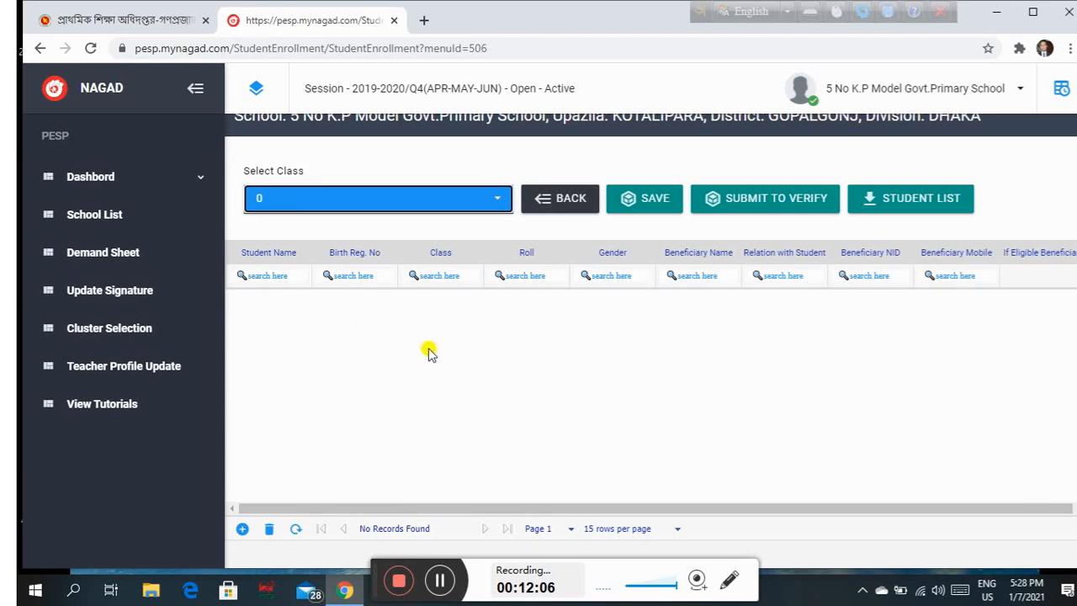
pyautogui.scroll(-3, 509, 359)
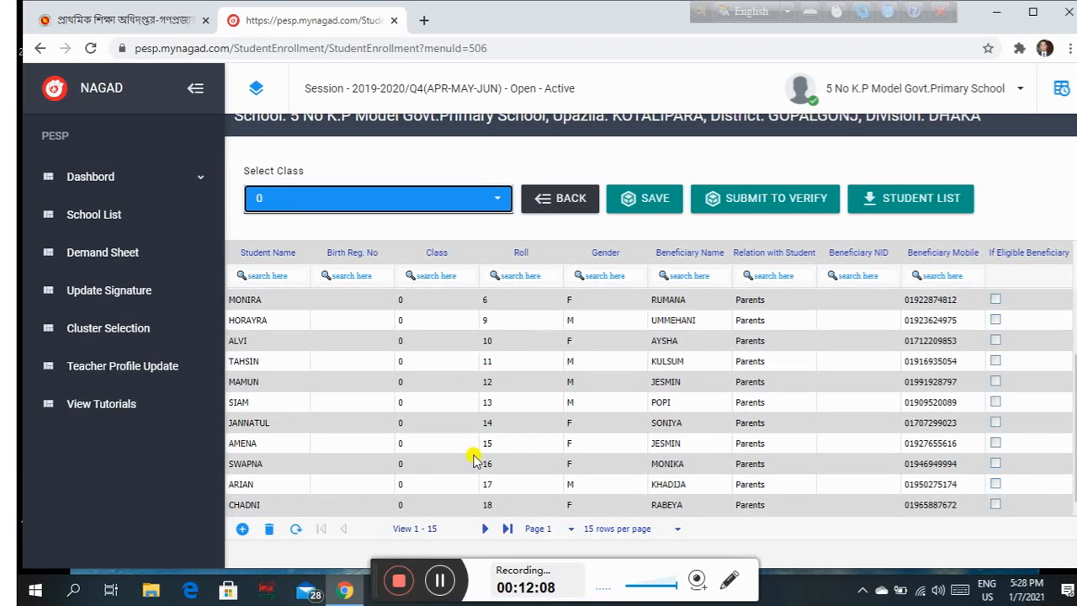
pyautogui.click(242, 530)
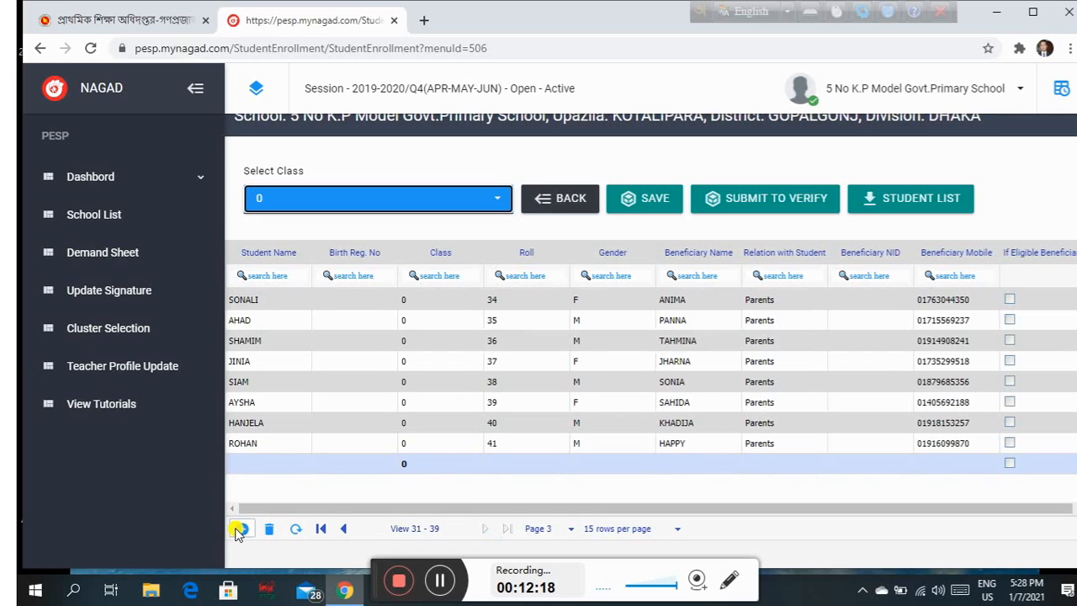
pyautogui.click(266, 465)
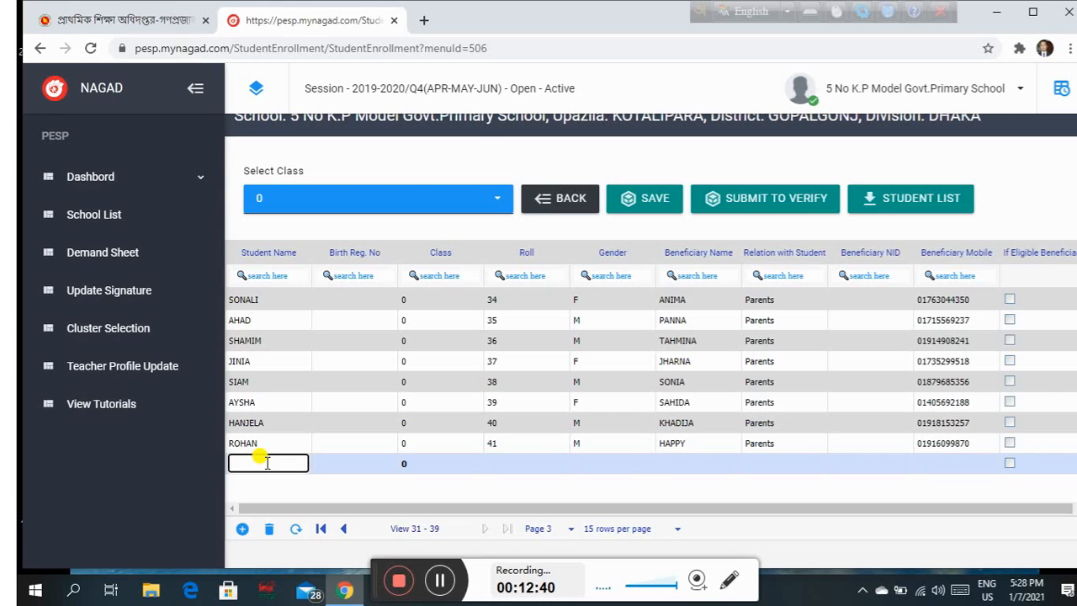
pyautogui.write('Nahian')
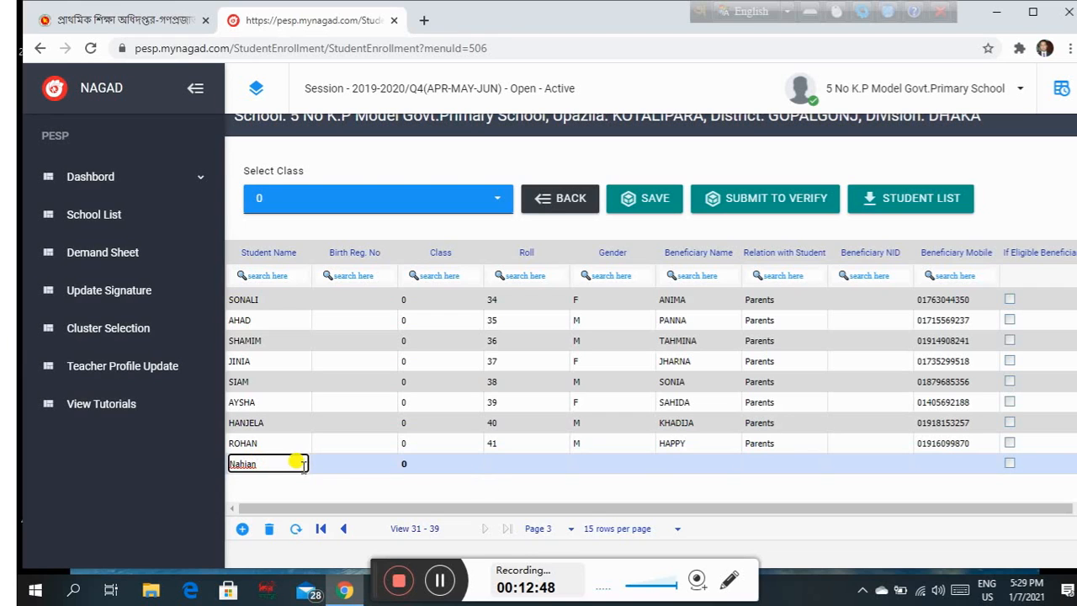
pyautogui.click(431, 464)
pyautogui.click(513, 463)
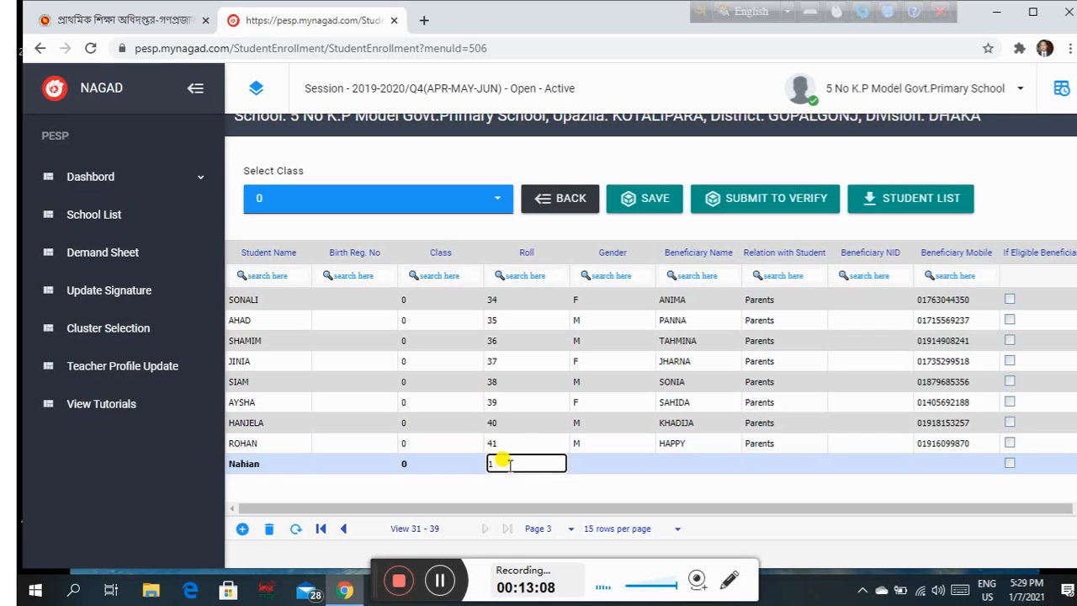
# Set gender to M and enter the beneficiary's name and the birth registration number.
pyautogui.click(597, 464)
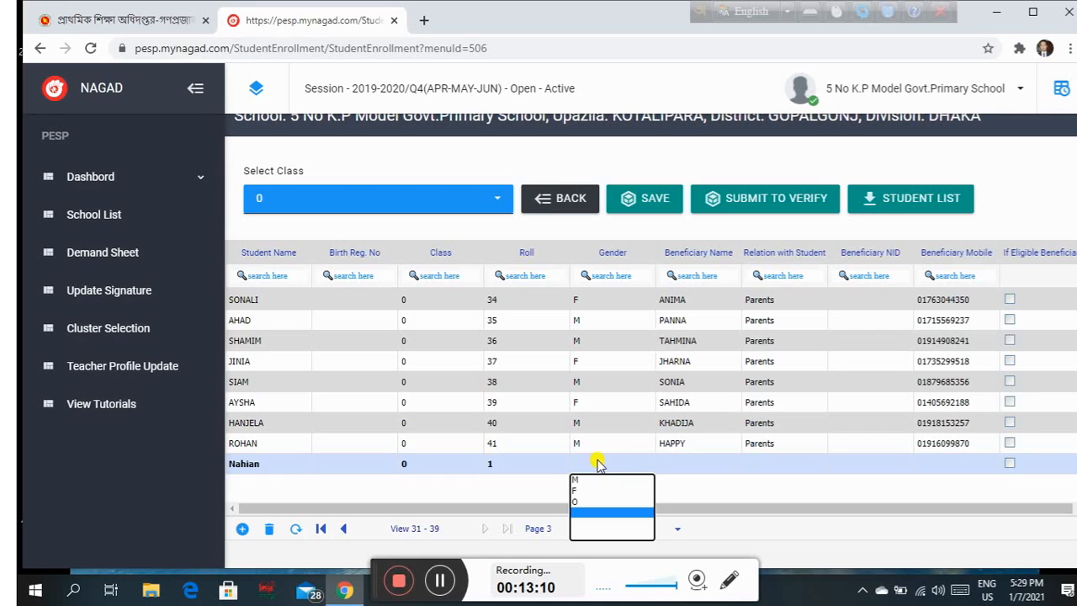
pyautogui.click(577, 479)
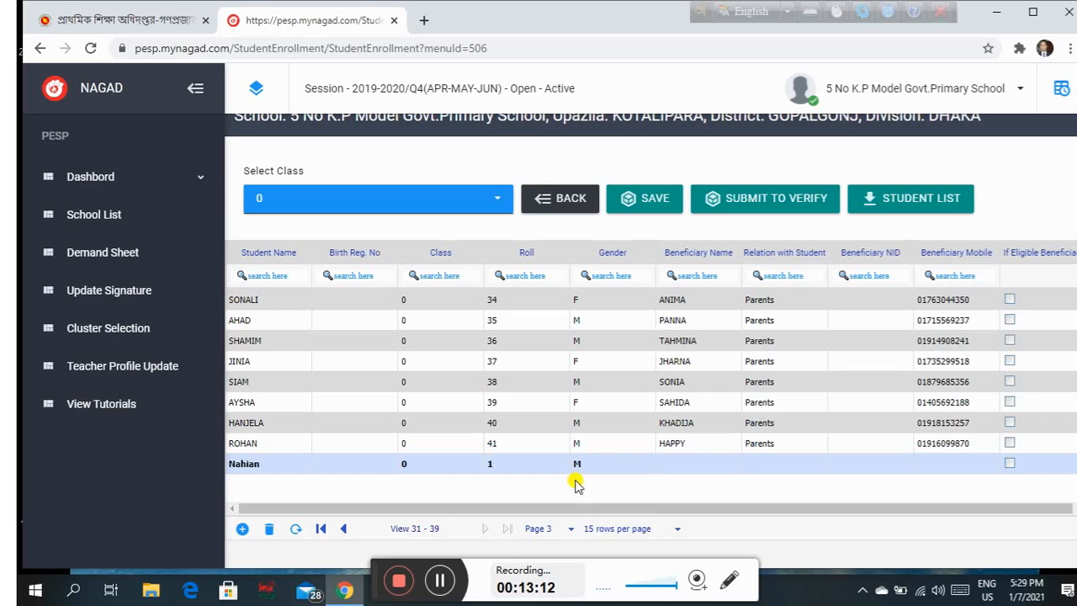
pyautogui.click(690, 459)
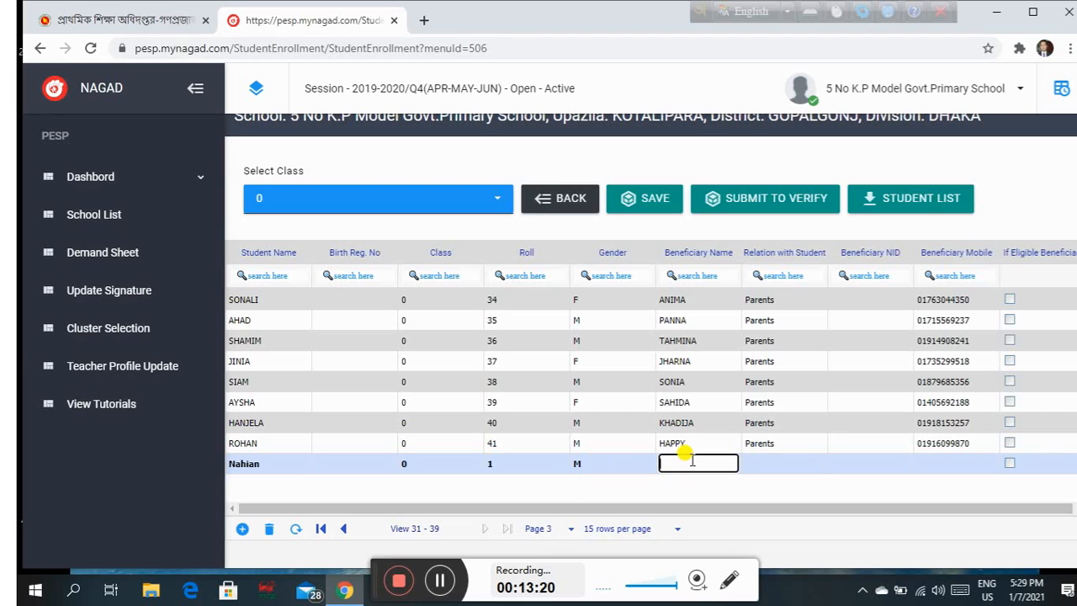
pyautogui.write('Rubi')
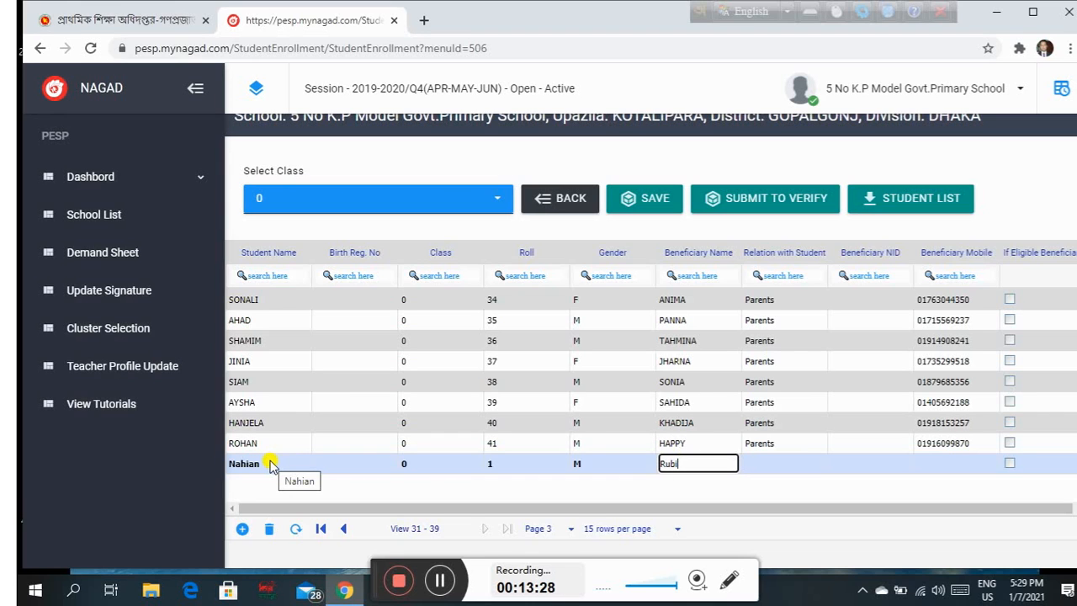
pyautogui.click(352, 463)
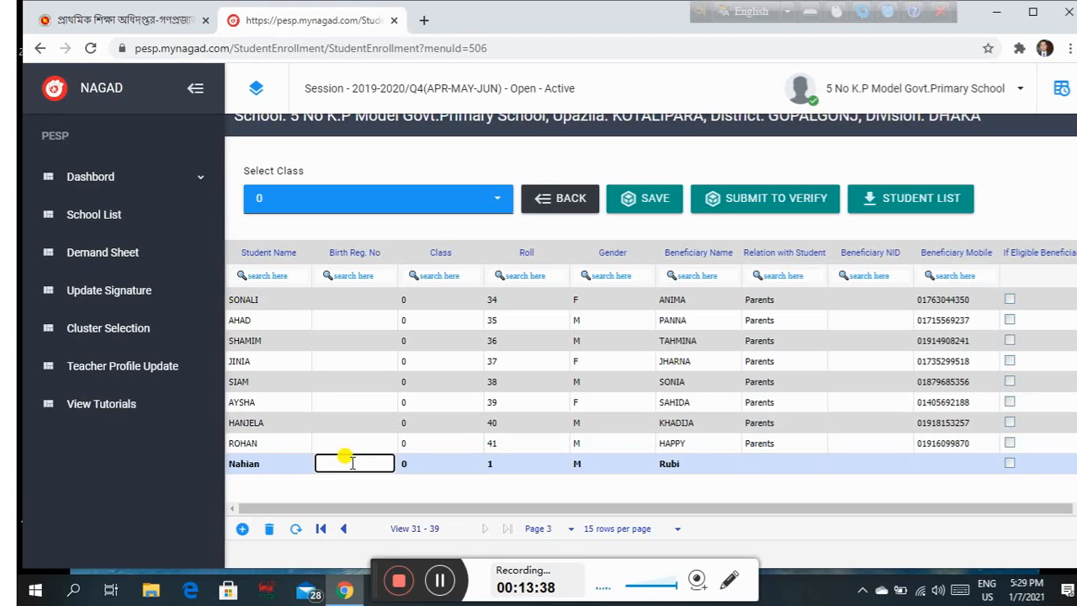
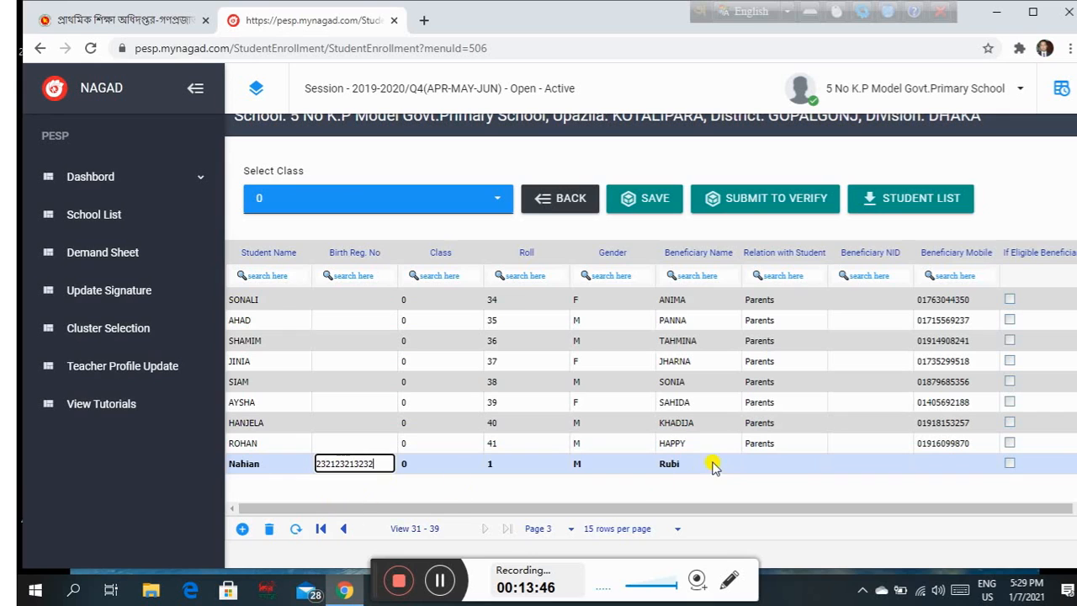
# Set relation to Mother and enter the beneficiary's mobile number and NID.
pyautogui.click(772, 467)
pyautogui.click(773, 468)
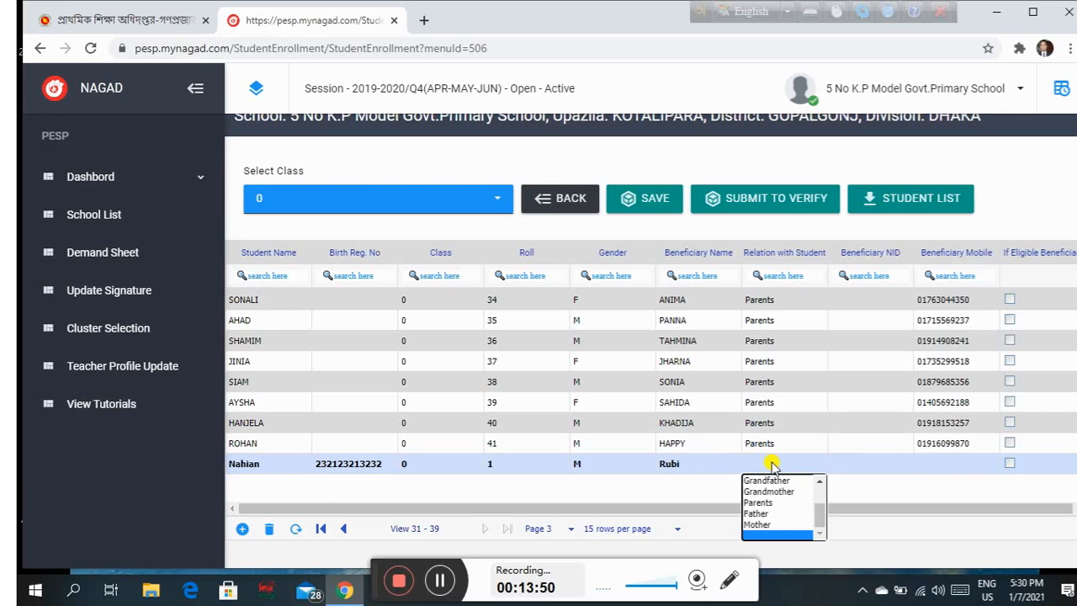
pyautogui.click(761, 524)
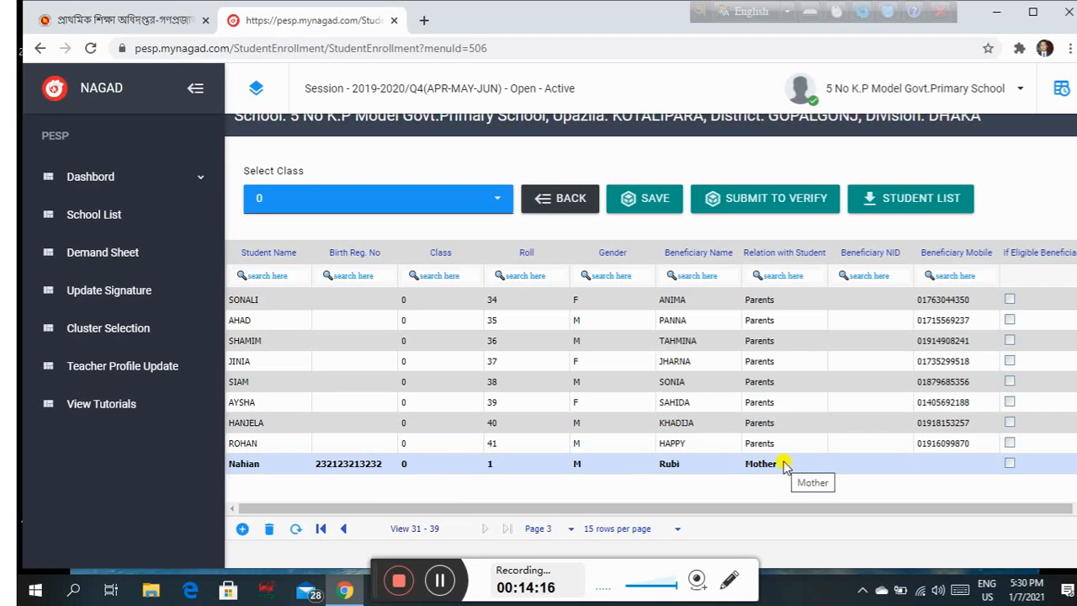
pyautogui.click(961, 463)
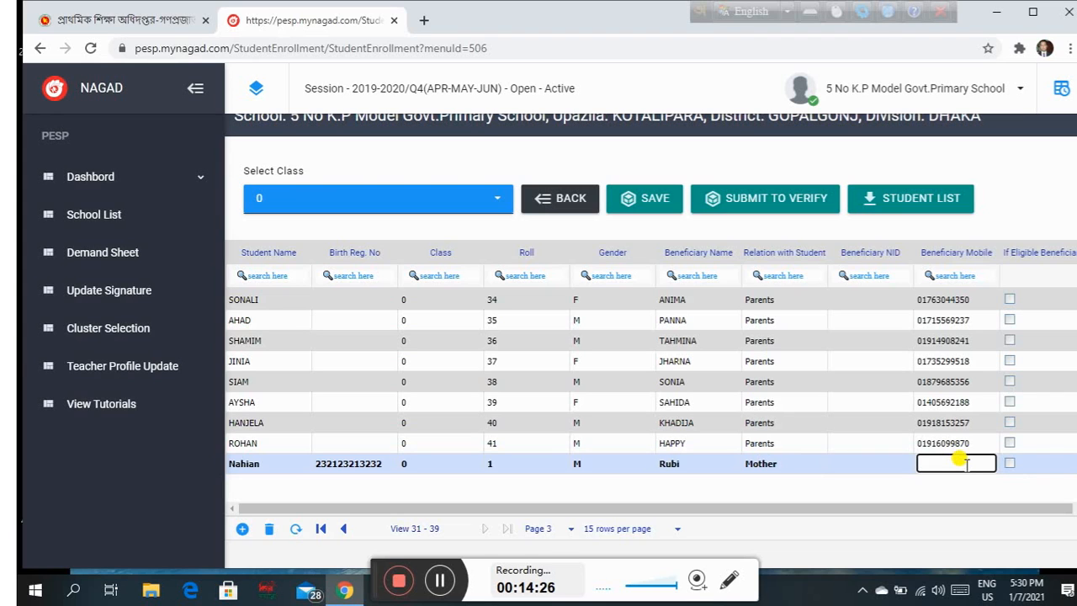
pyautogui.click(883, 459)
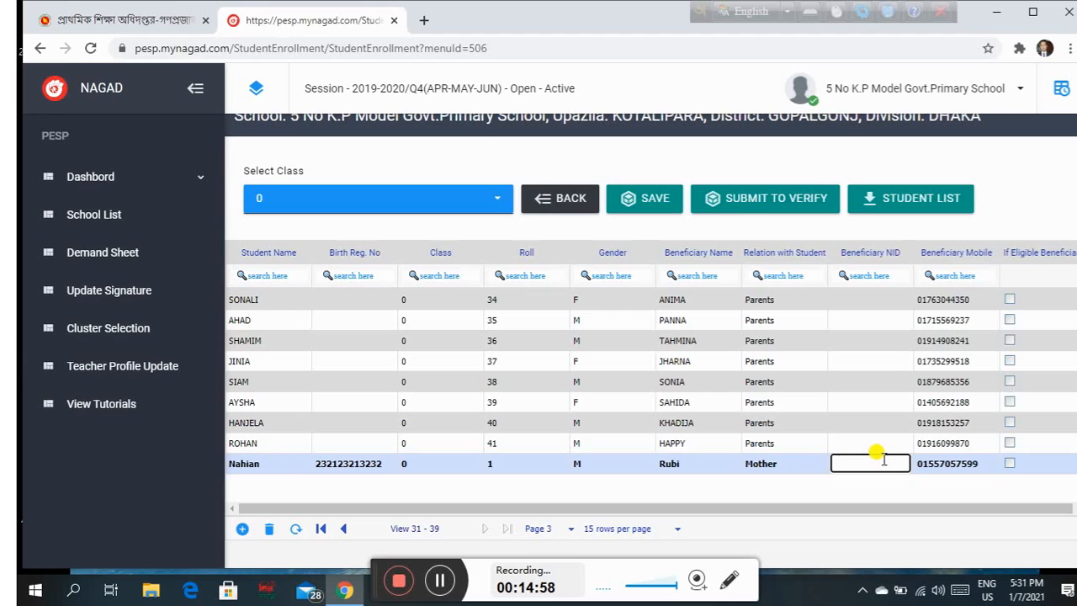
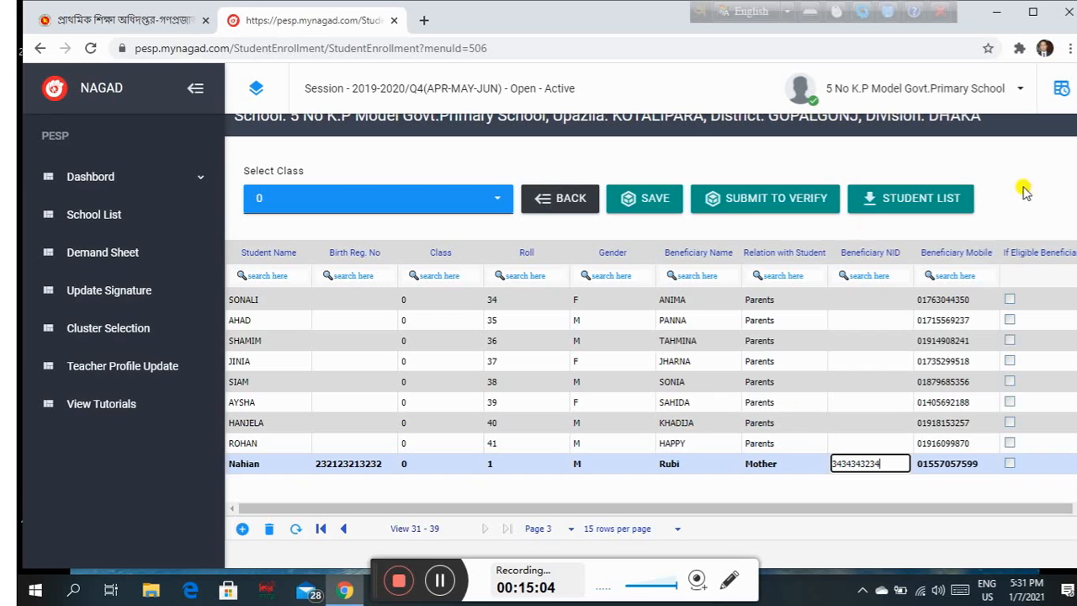
# Save the new student's record with YES and reopen the all-classes enrollment table.
pyautogui.click(654, 199)
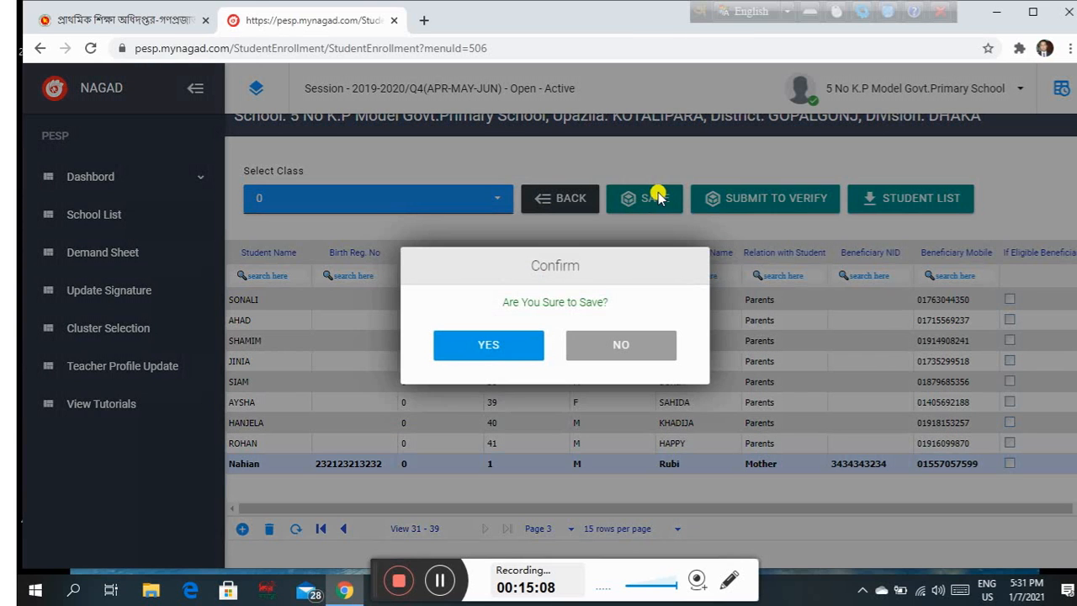
pyautogui.click(508, 347)
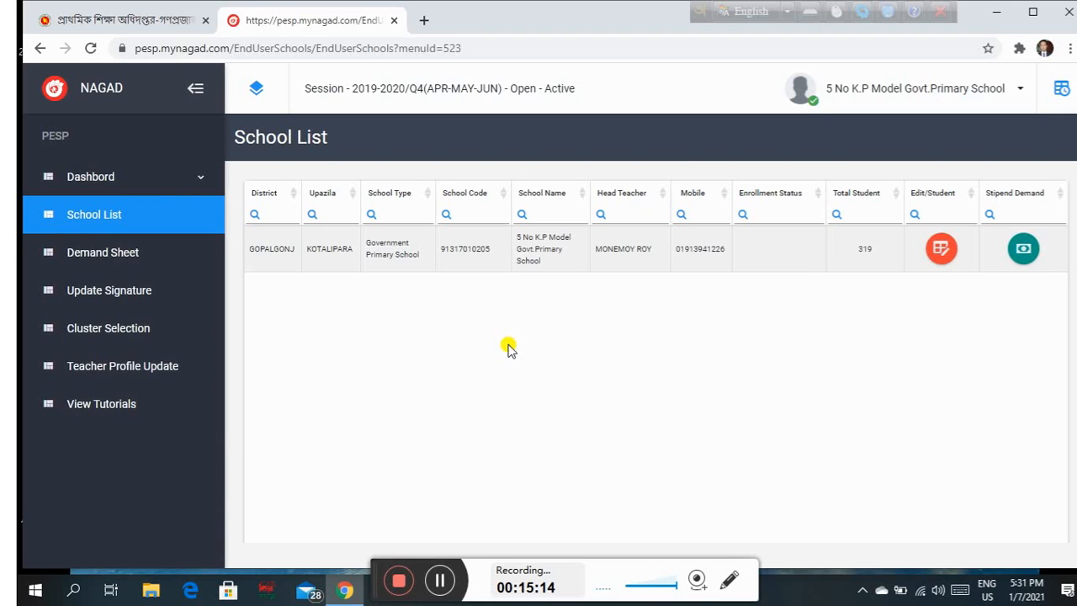
pyautogui.click(943, 255)
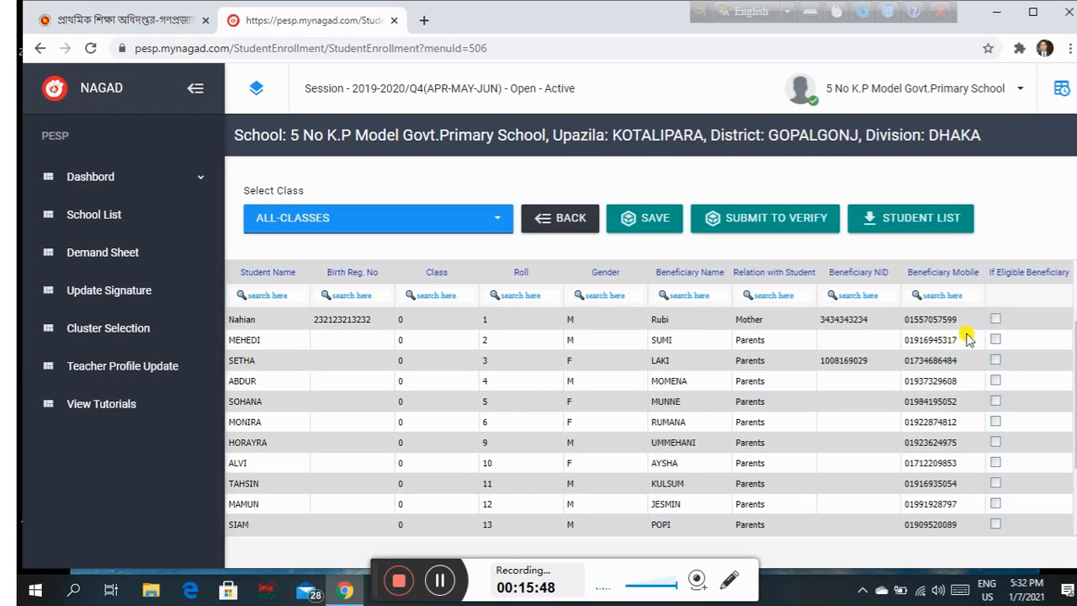
# Tick If Eligible Beneficiary for the new roll-1 student in the first row.
pyautogui.click(661, 220)
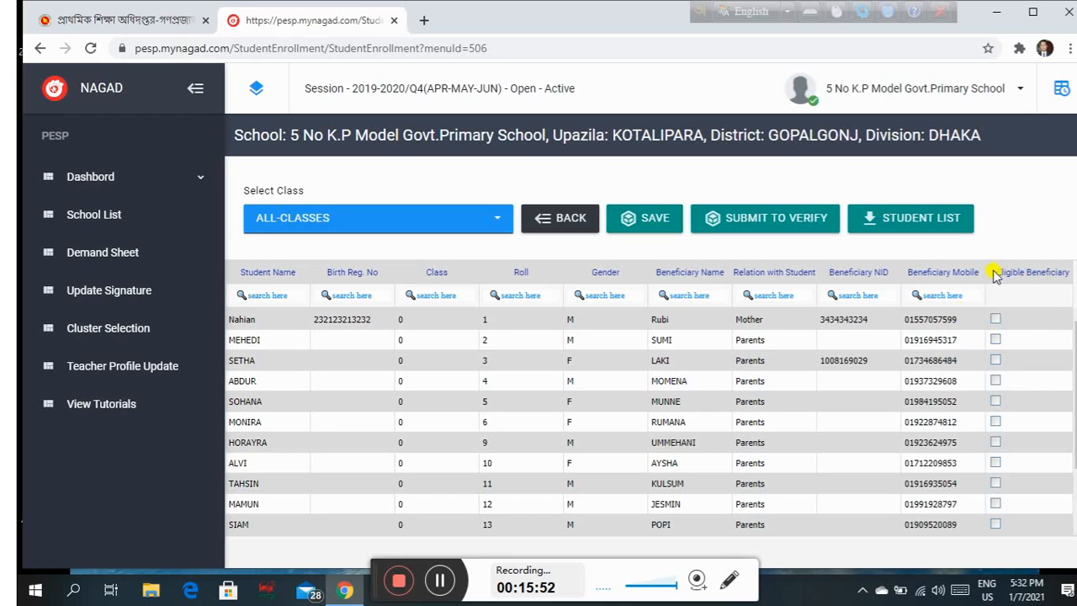
pyautogui.click(995, 321)
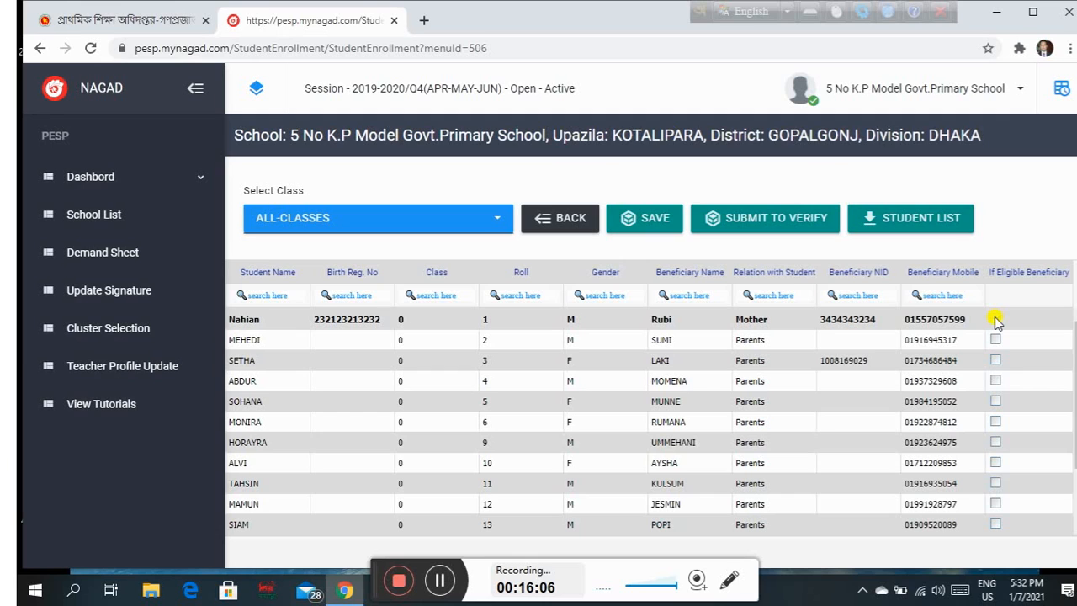
pyautogui.click(995, 320)
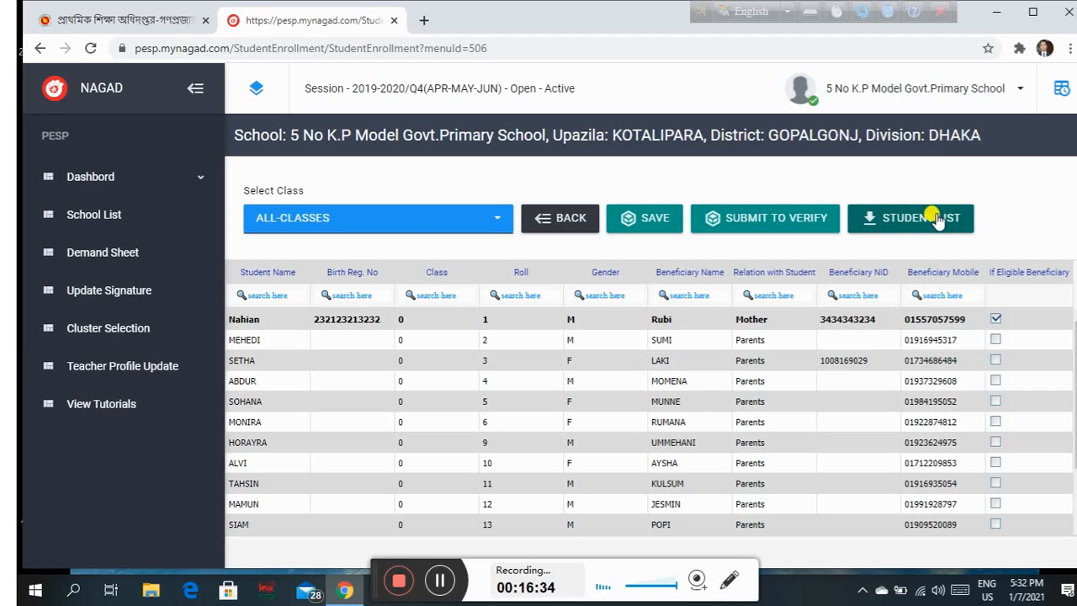
# Open the Student List report and export it as StudentList (3).pdf.
pyautogui.click(903, 221)
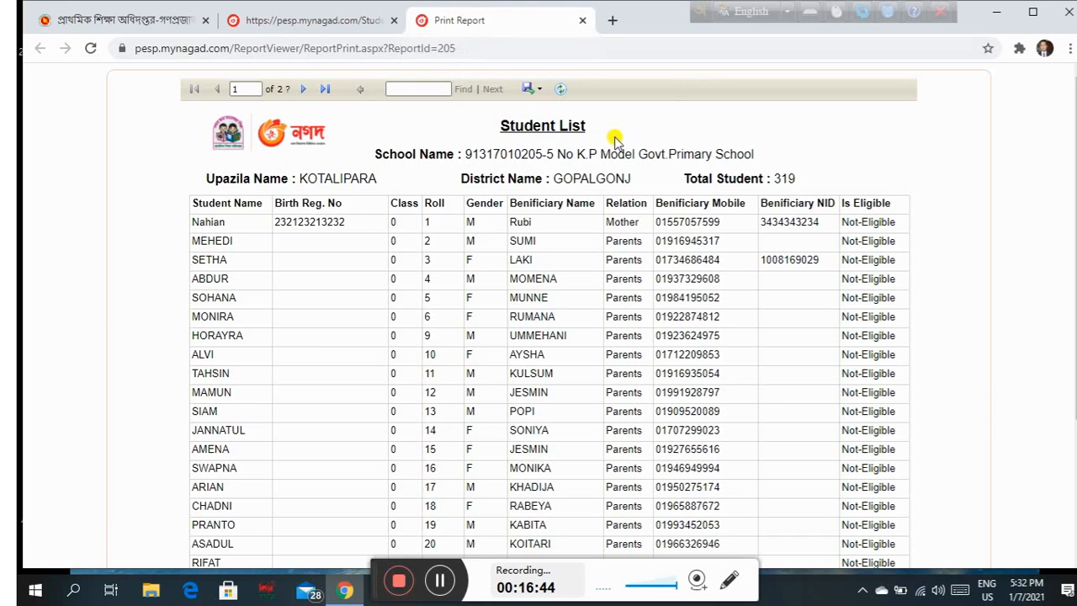
pyautogui.click(539, 91)
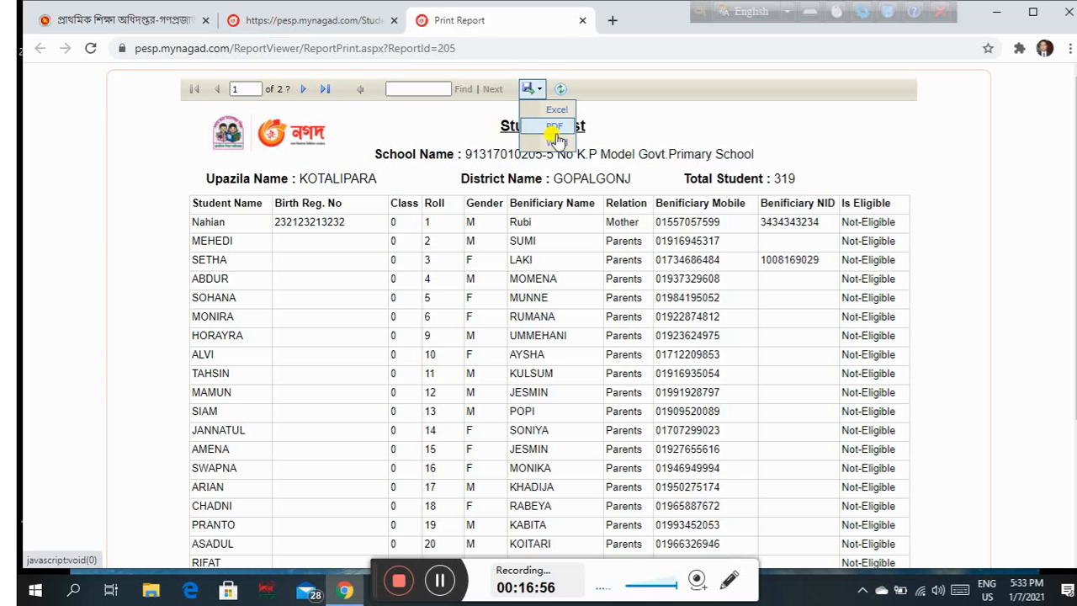
pyautogui.click(556, 126)
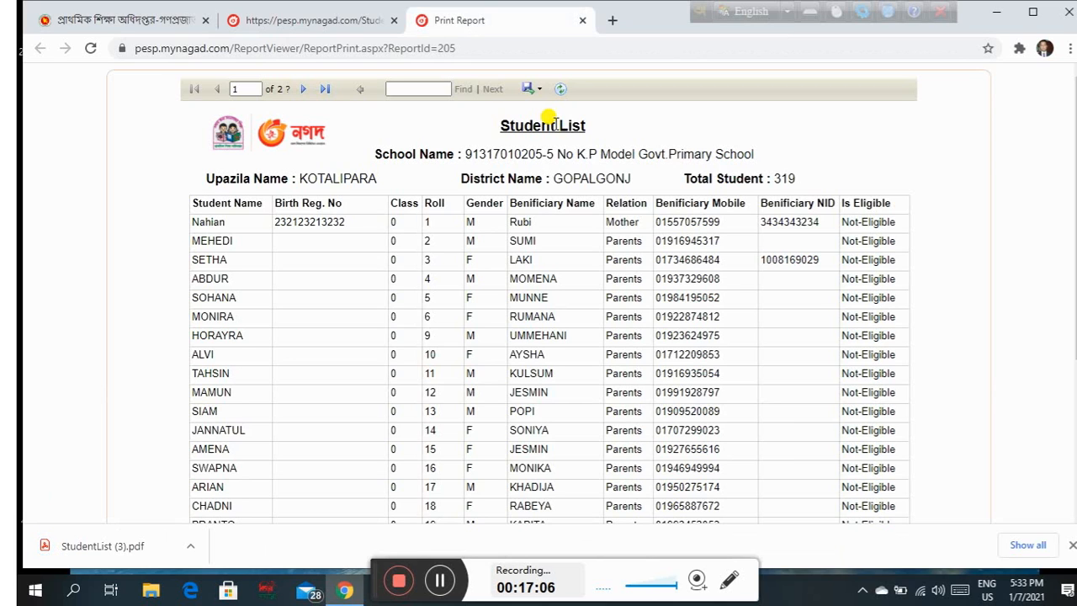
# Open StudentList (3).pdf from the download bar in Chrome's PDF viewer.
pyautogui.click(101, 549)
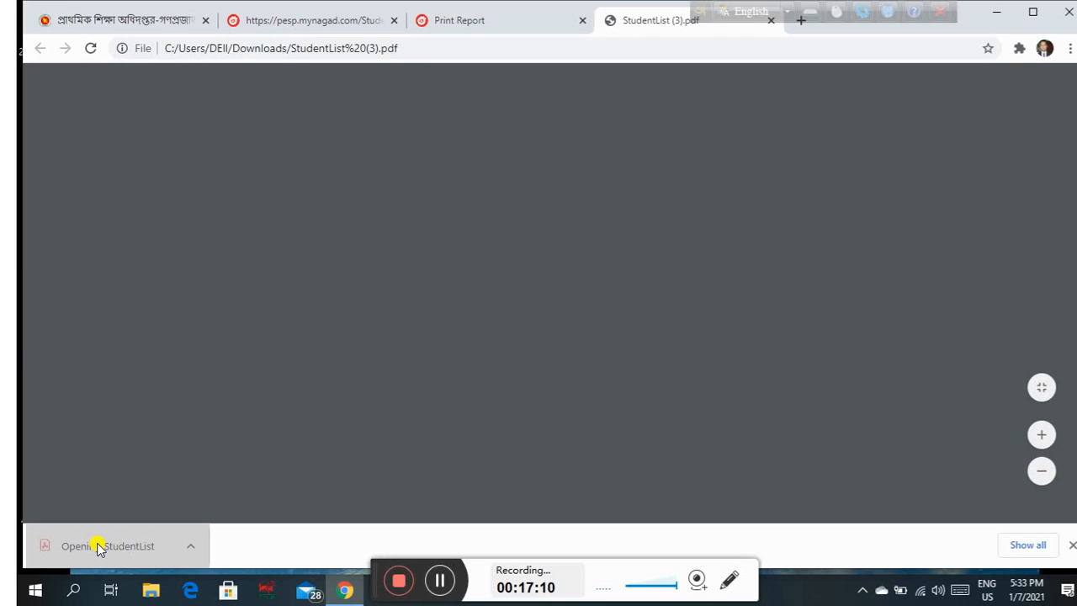